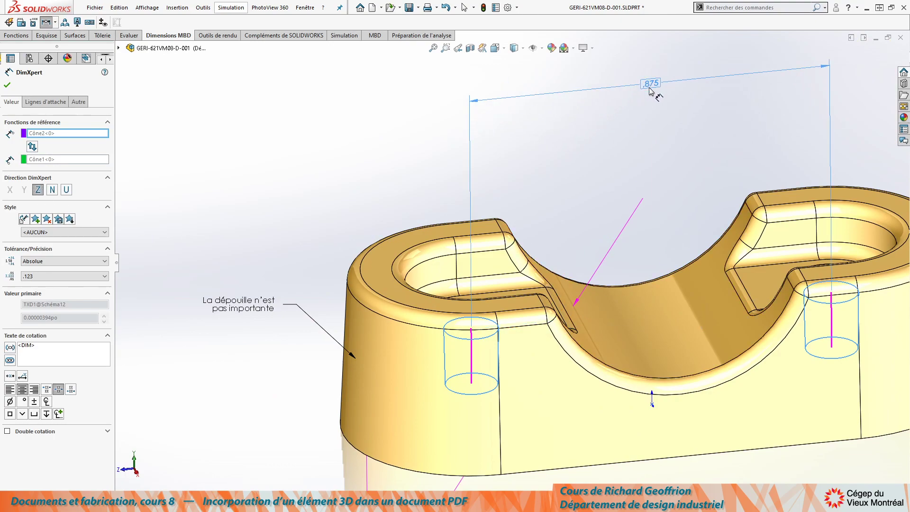
Place the DimXpert distance dimension between the two conical screw holes above the part.
click(651, 116)
click(7, 85)
middle_drag(376, 183, 424, 248)
scroll(498, 244, up, 5)
scroll(568, 239, down, 2)
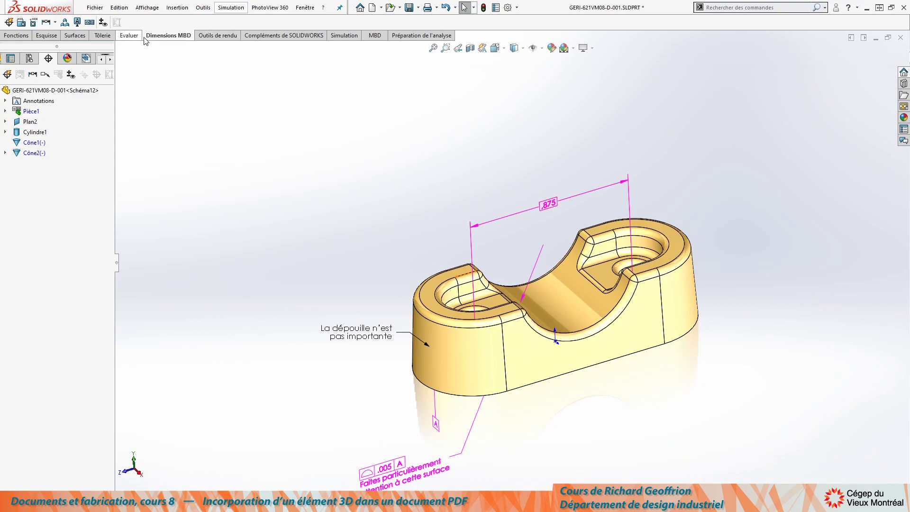
Delete the distance dimension between the two screw holes.
right_click(164, 37)
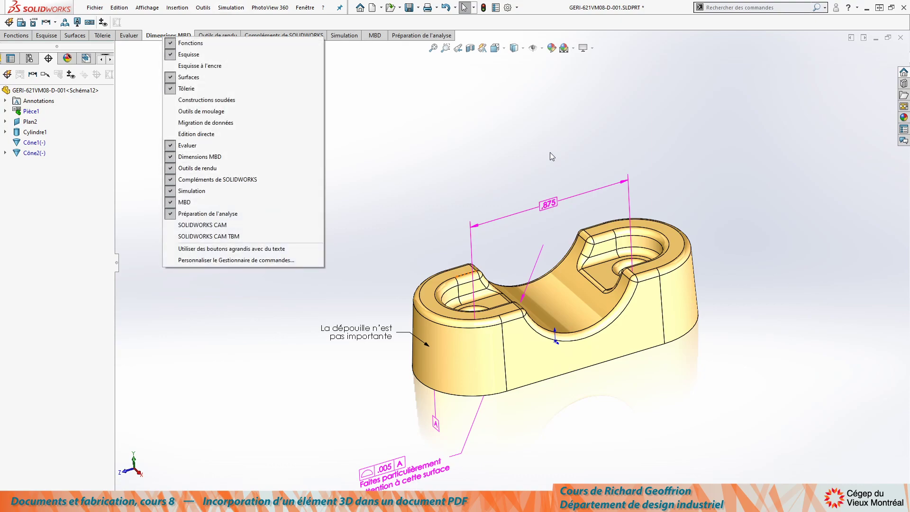
click(541, 171)
click(534, 214)
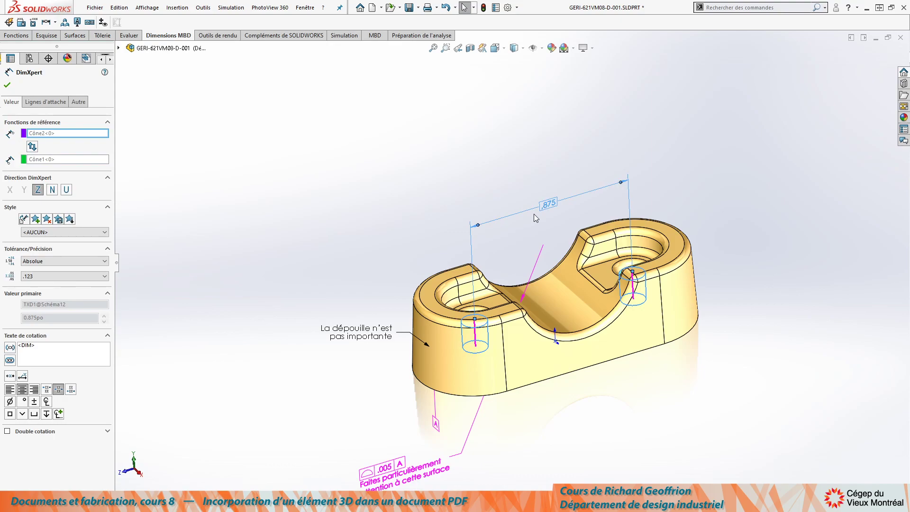
key(Delete)
Orient the part to its standard right view and display the 3D Views pane.
middle_drag(497, 267, 527, 365)
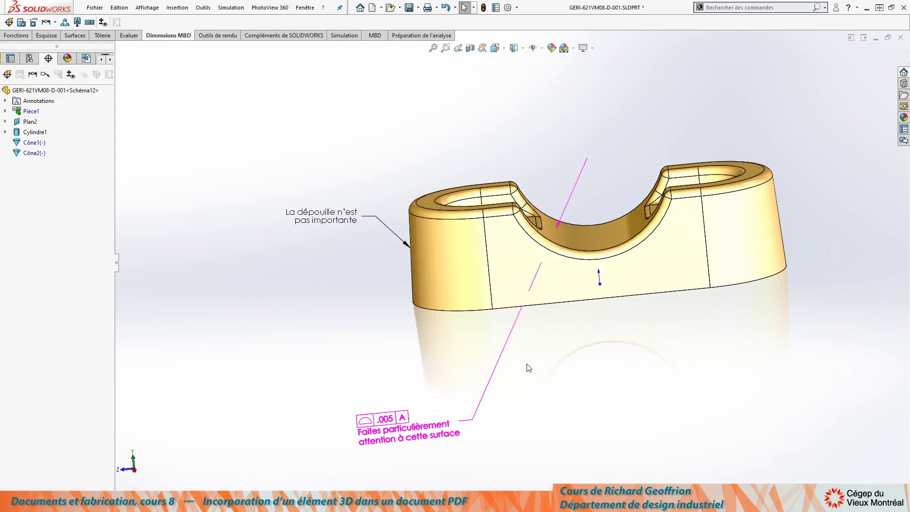
key(ctrl+4)
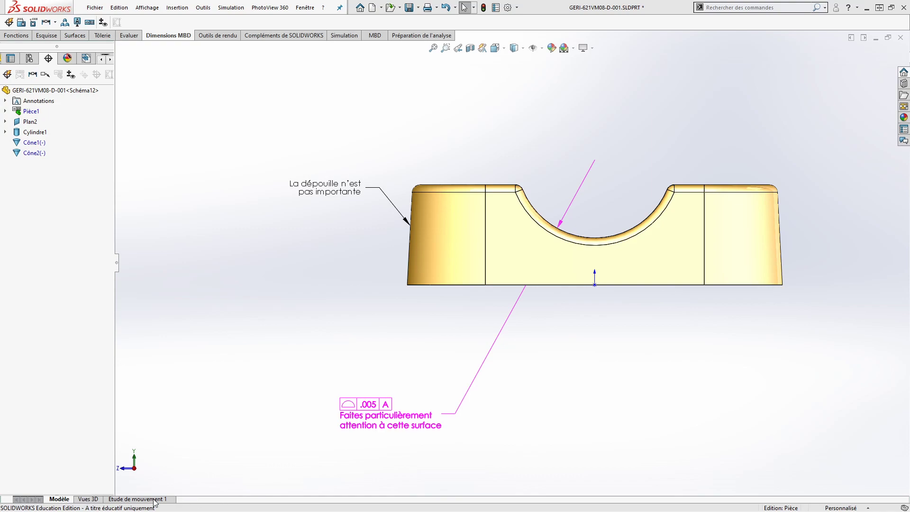
click(88, 499)
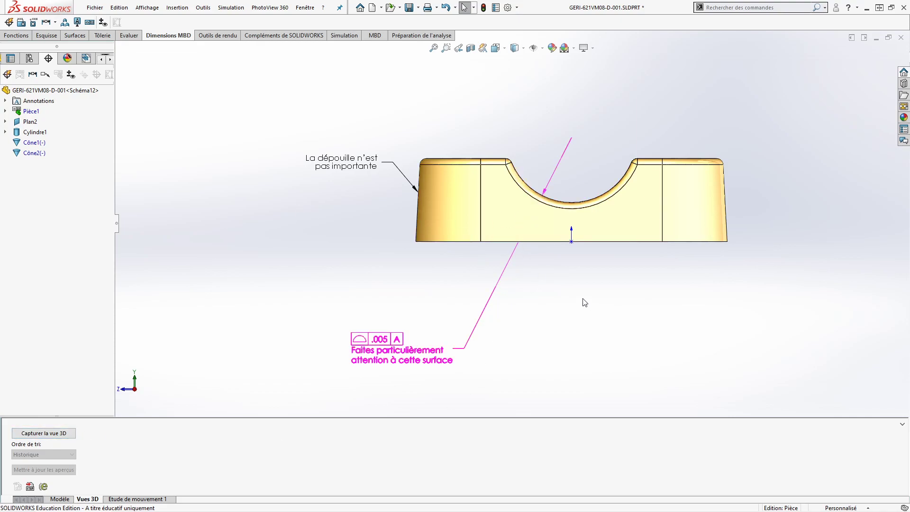
ctrl+middle_drag(589, 298, 544, 284)
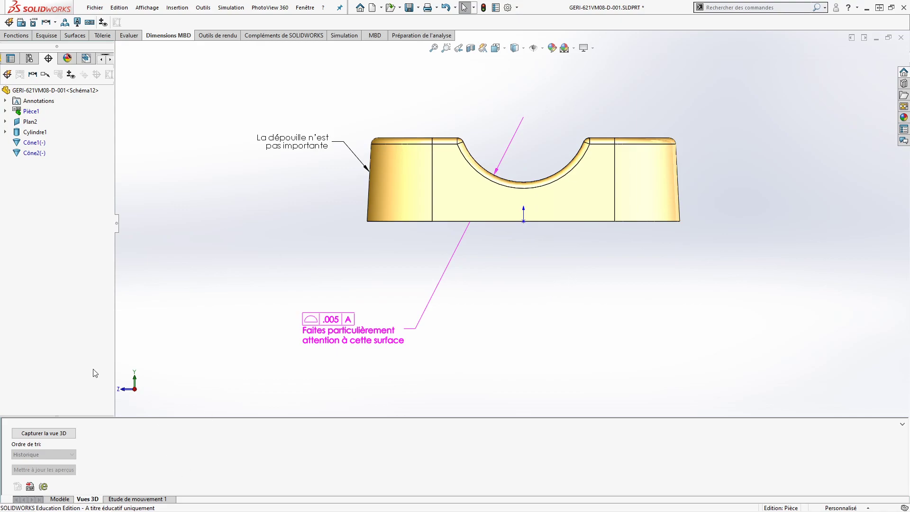
Hide every annotation view in the model's Annotations folder, including *Dessus, *Face, *Droite, Vue d'annotation 1, the unassigned items and the notes area.
click(63, 499)
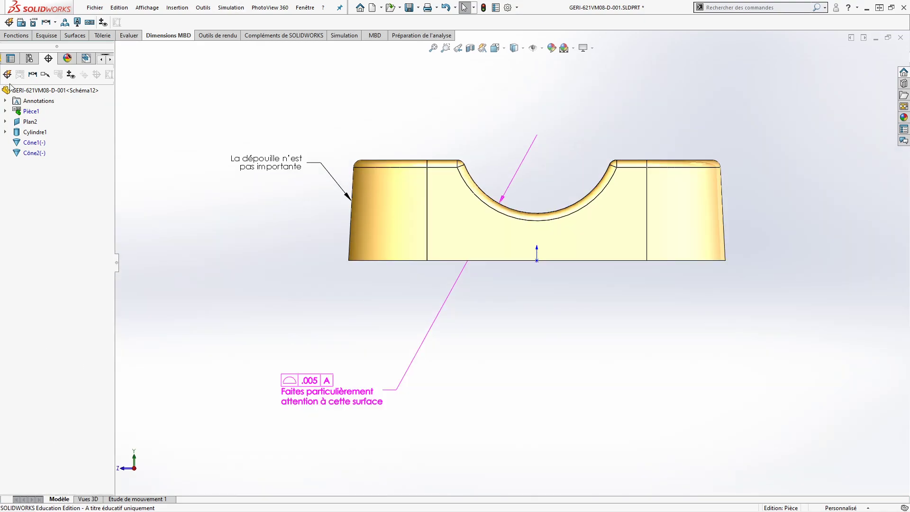
click(100, 60)
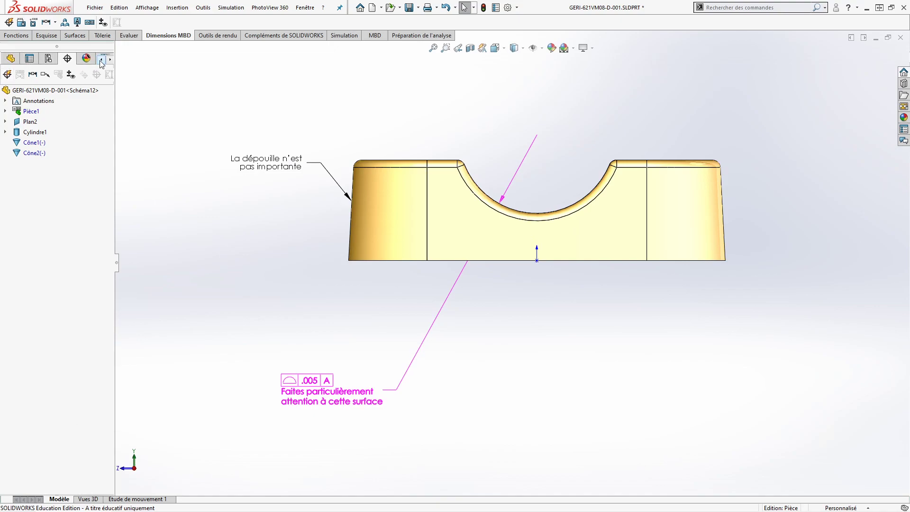
click(10, 58)
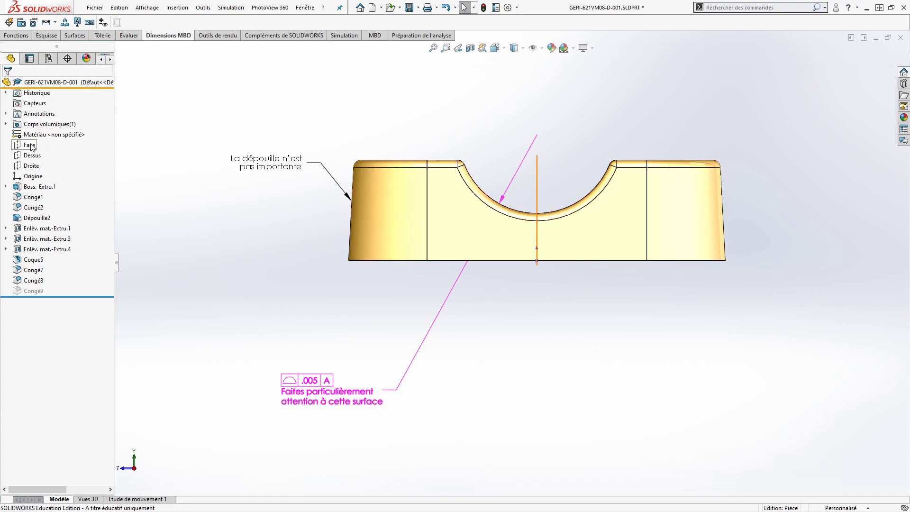
click(6, 114)
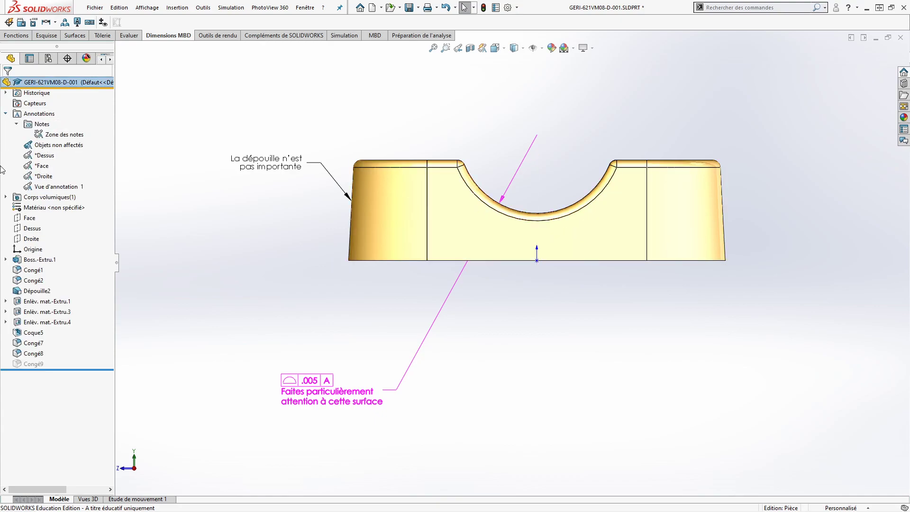
click(49, 135)
ctrl+click(46, 145)
ctrl+click(44, 156)
ctrl+click(41, 165)
ctrl+click(44, 177)
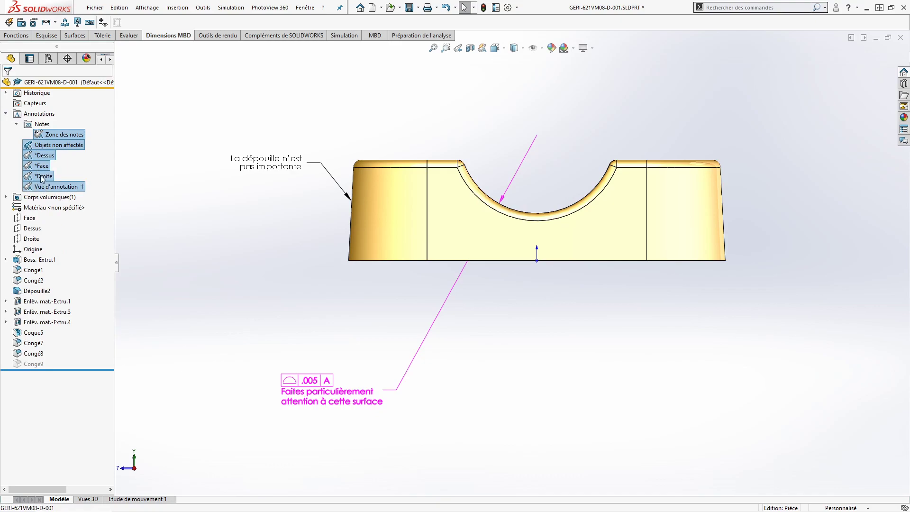
right_click(40, 174)
click(69, 203)
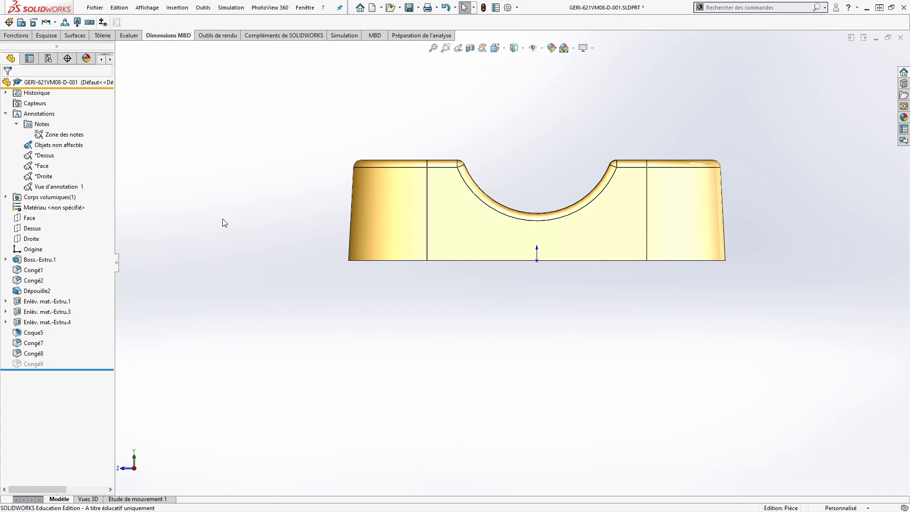
Capture a 3D view of the part in its right orientation, including only the *Droite annotation view.
click(60, 145)
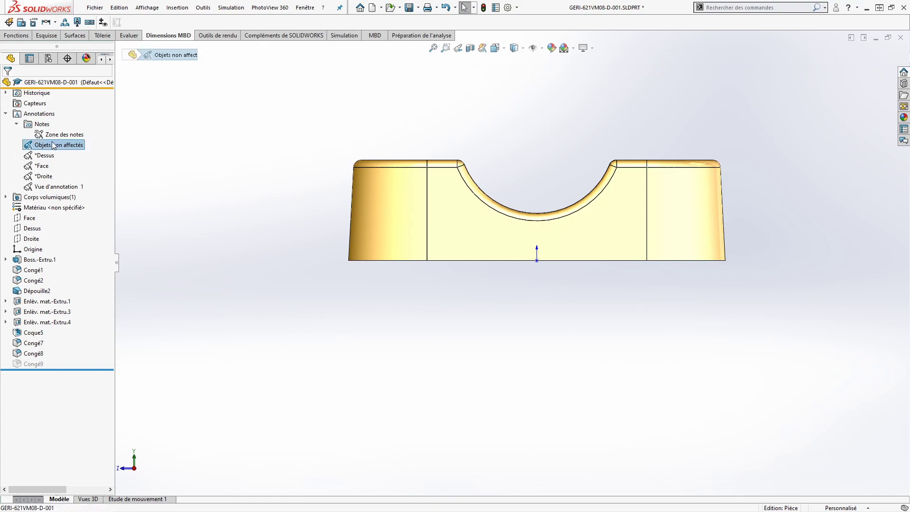
click(51, 156)
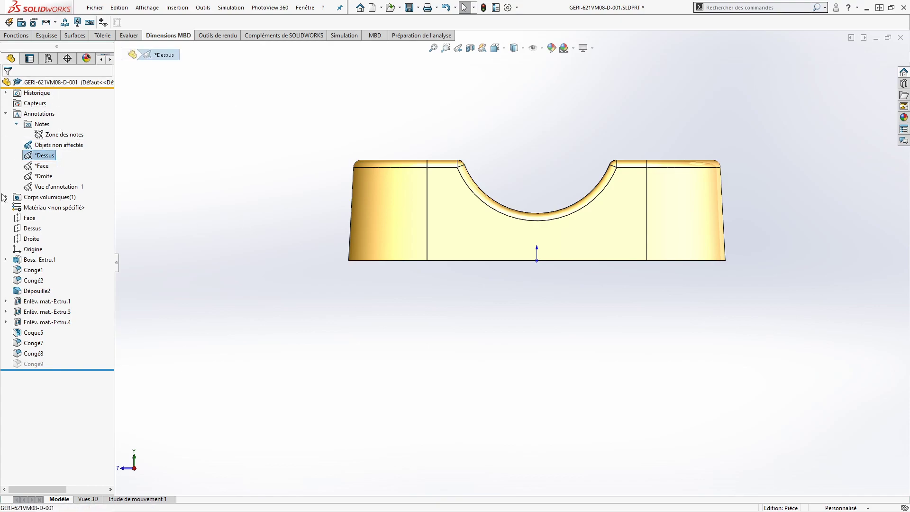
click(91, 500)
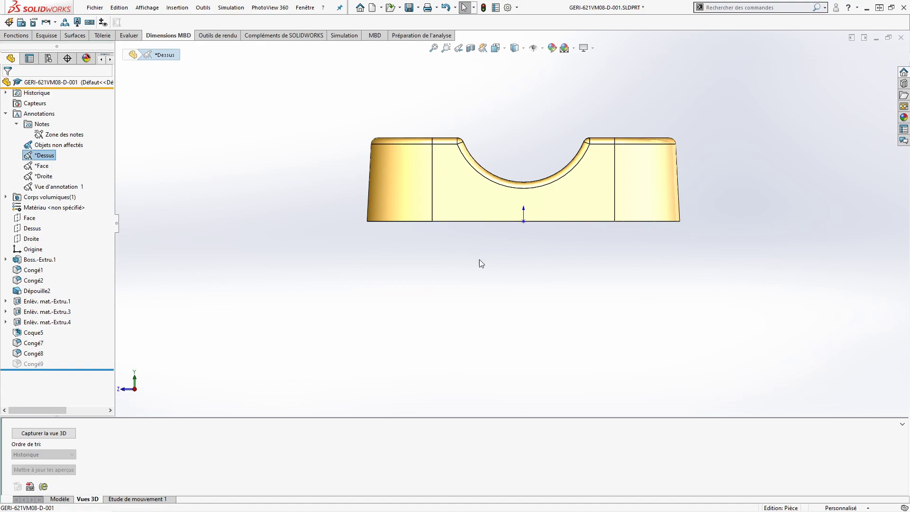
scroll(485, 276, up, 3)
scroll(488, 284, down, 3)
click(40, 432)
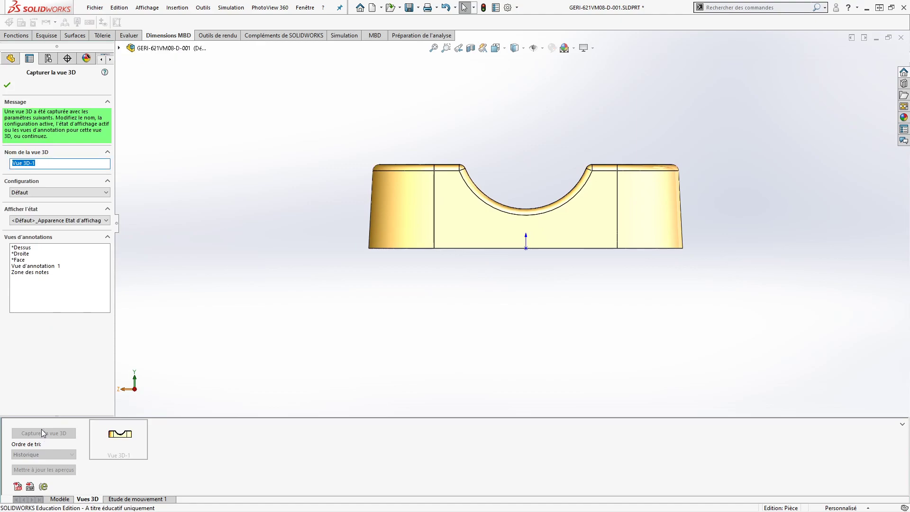
click(20, 248)
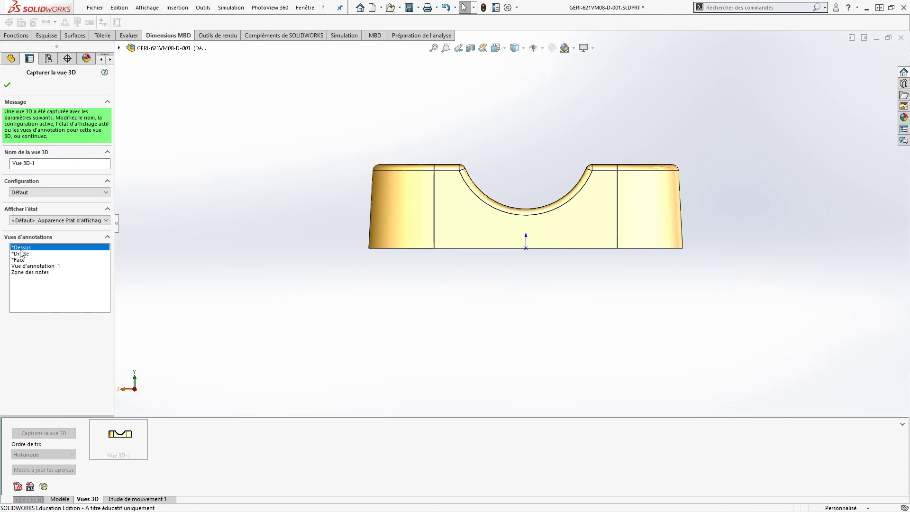
click(21, 253)
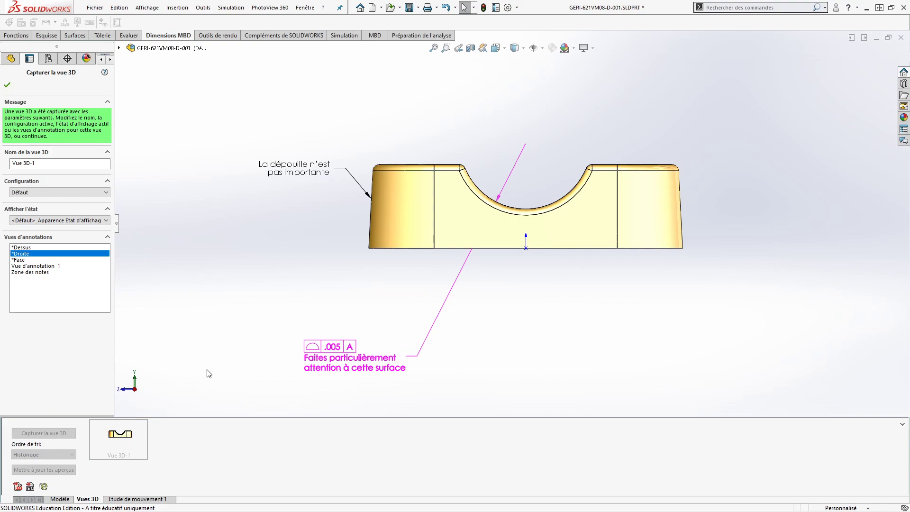
click(7, 85)
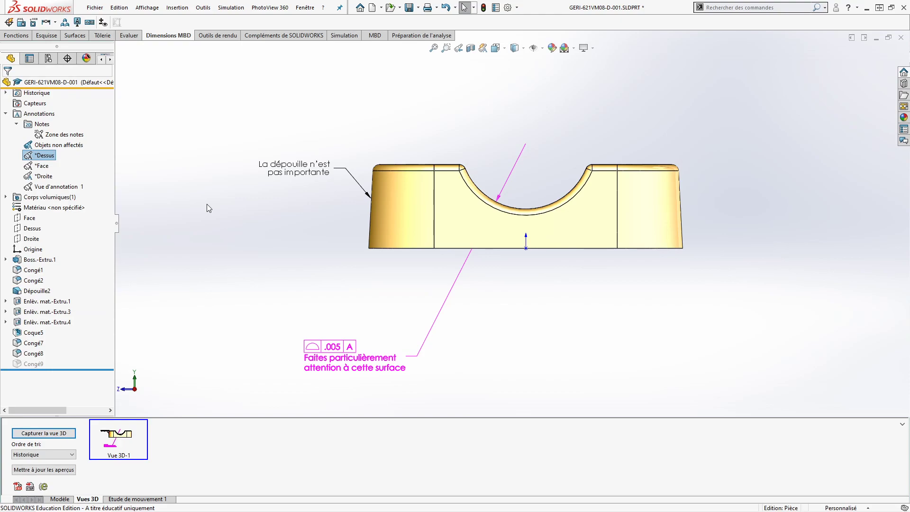
Create a section view of the part through the Droite plane.
click(515, 47)
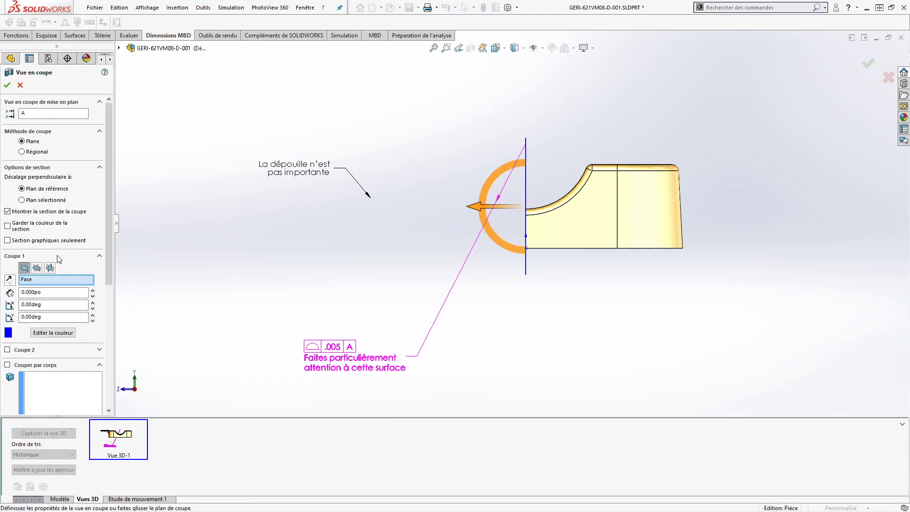
click(50, 267)
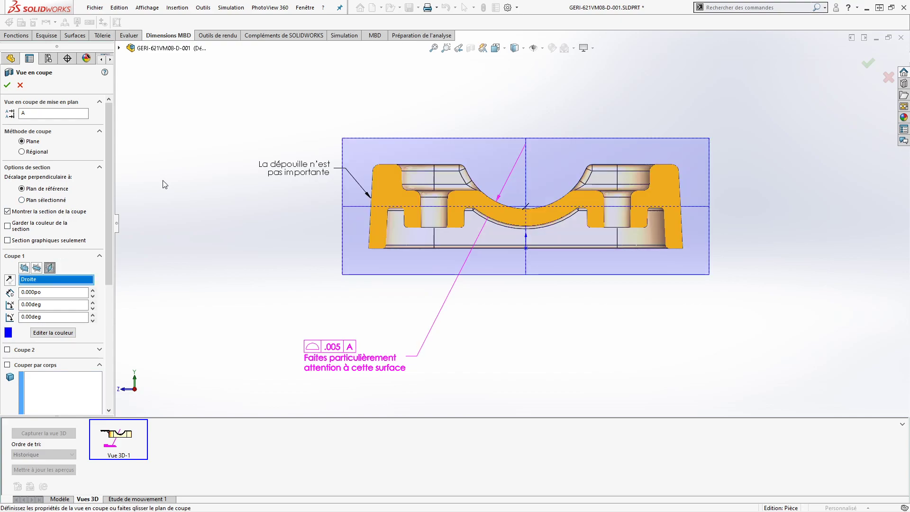
click(7, 85)
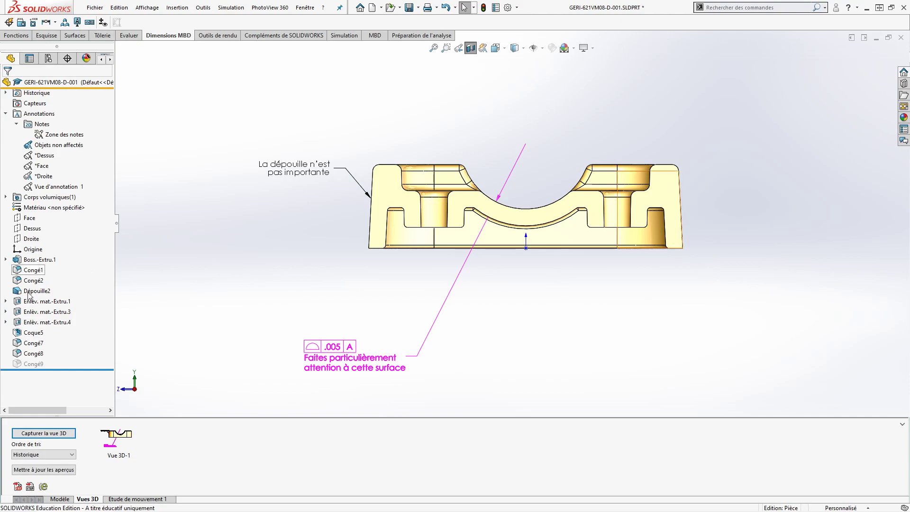
Capture a 3D view of the sectioned part, tilted slightly and with no annotation views included.
click(54, 436)
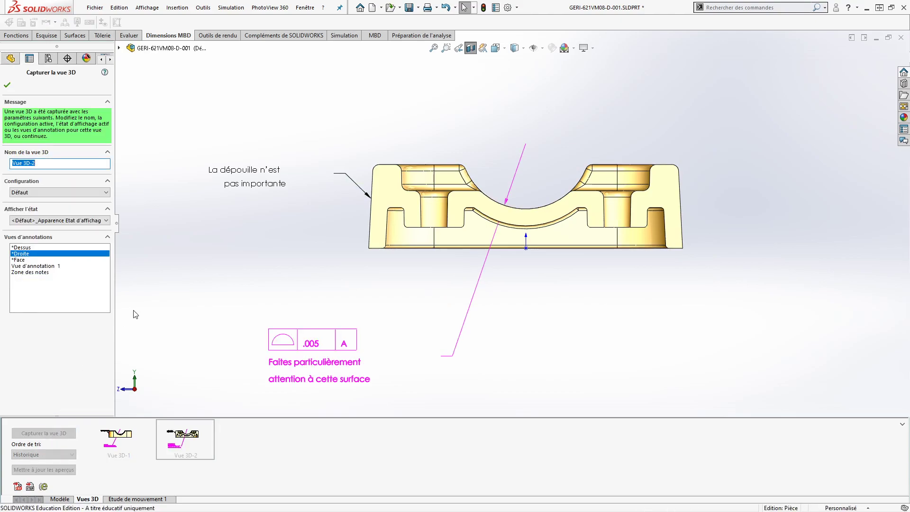
ctrl+click(50, 259)
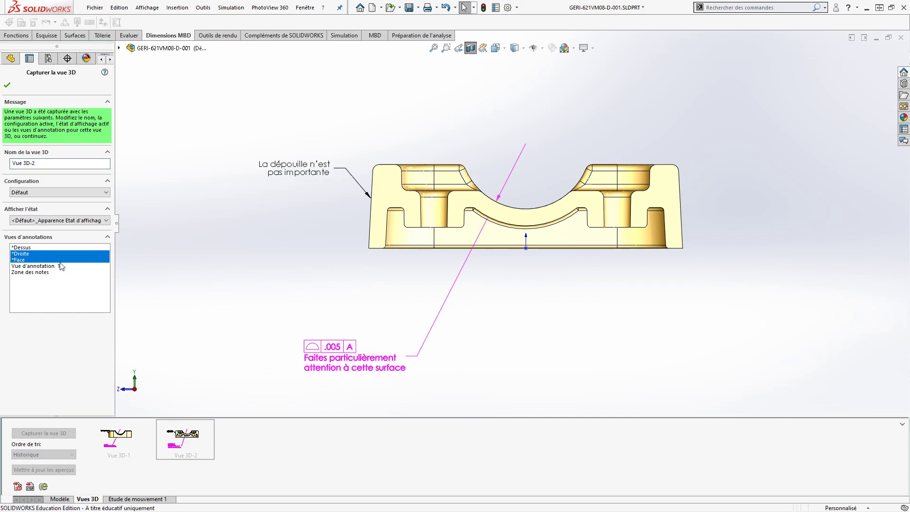
ctrl+click(38, 255)
ctrl+click(34, 259)
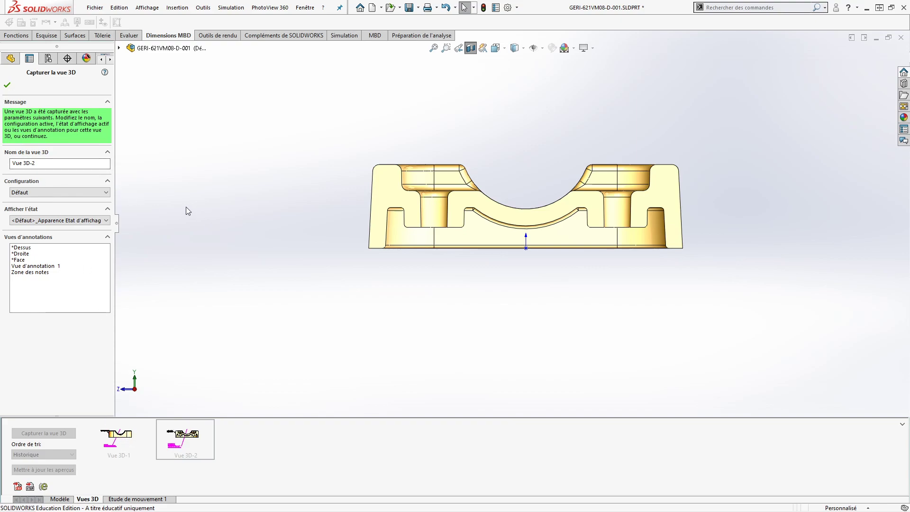
middle_drag(185, 207, 202, 243)
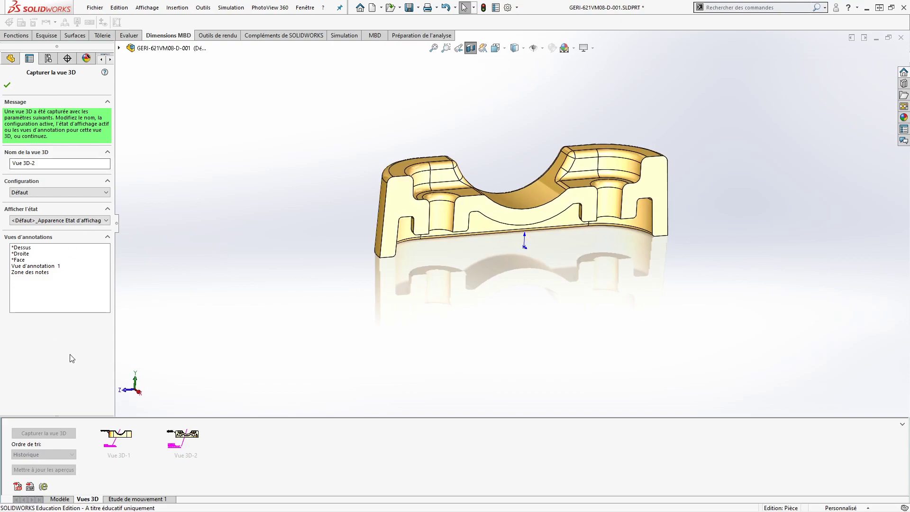
key(Return)
Restore Vue 3D-1, orient the part to its front view and capture a 3D view with only the *Face annotation view.
double_click(113, 440)
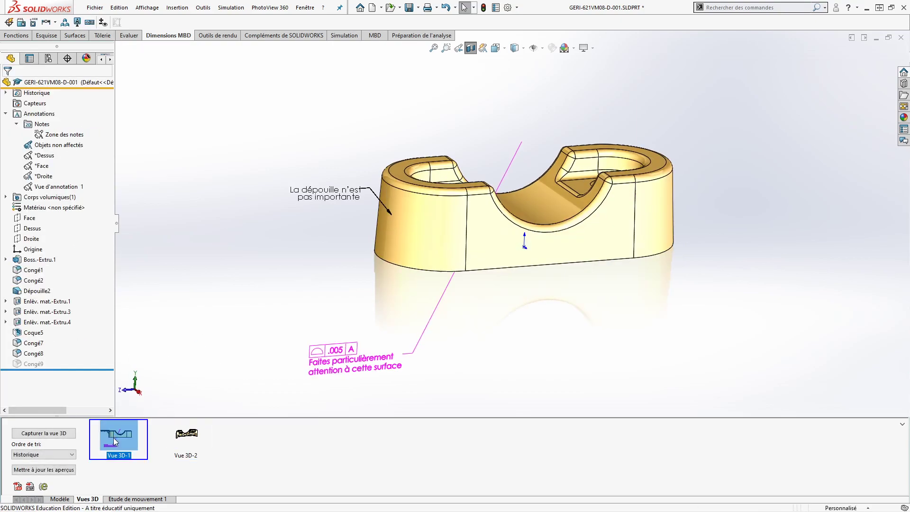
middle_drag(341, 220, 398, 276)
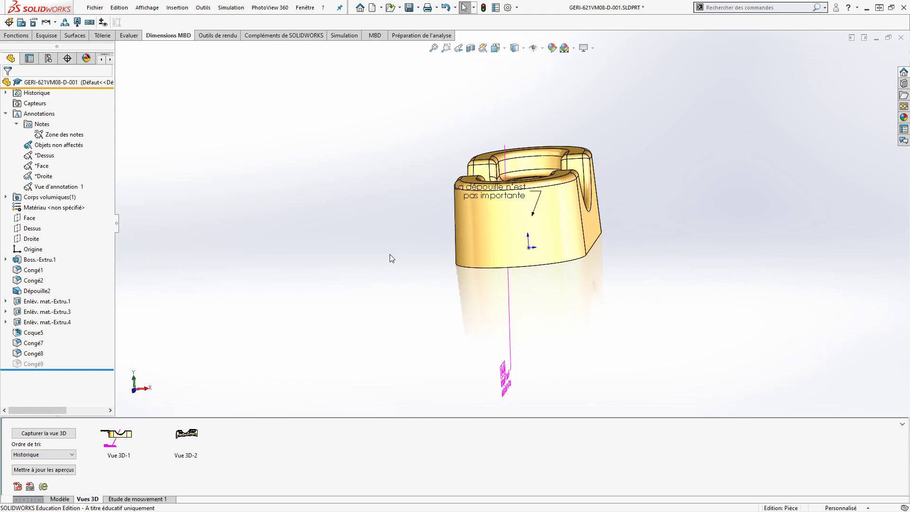
key(ctrl+1)
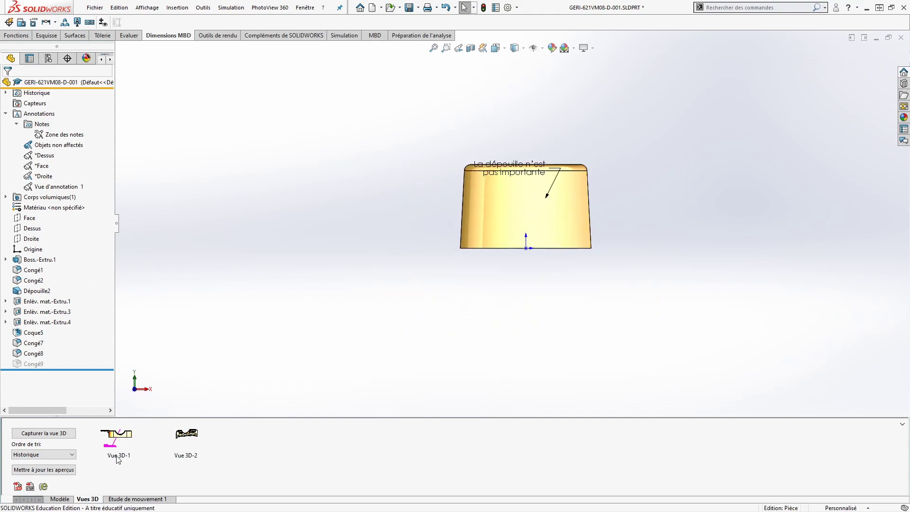
click(40, 434)
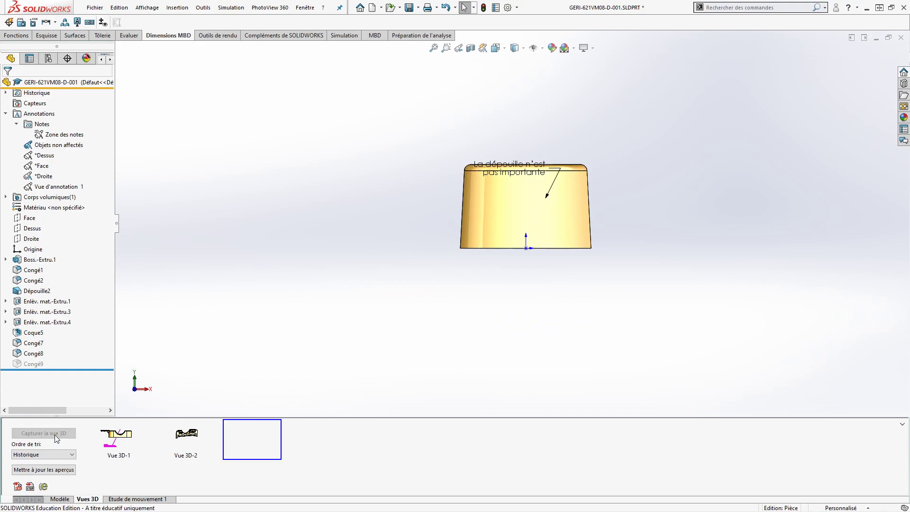
click(17, 253)
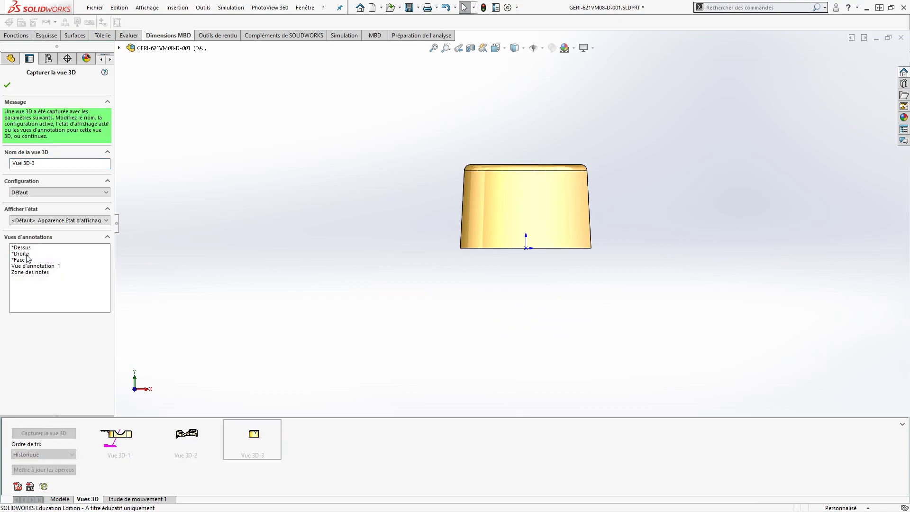
click(23, 248)
click(23, 248)
click(24, 259)
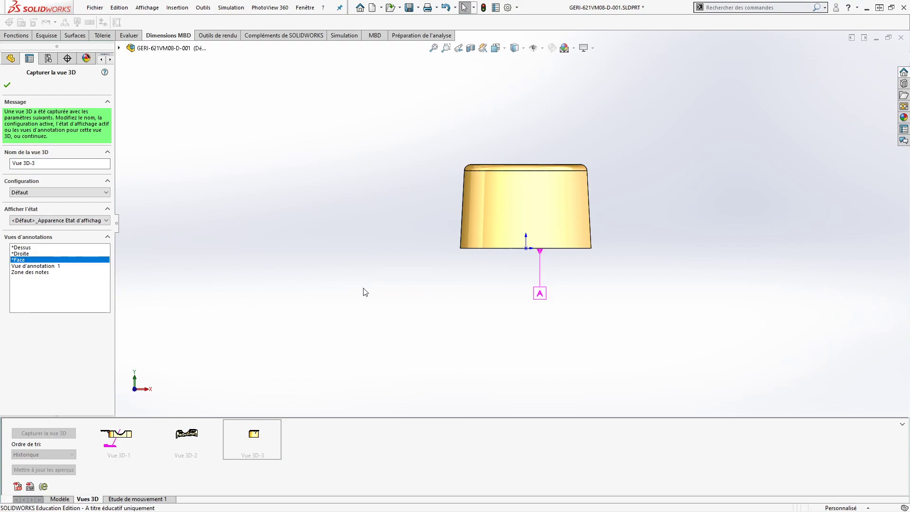
click(7, 85)
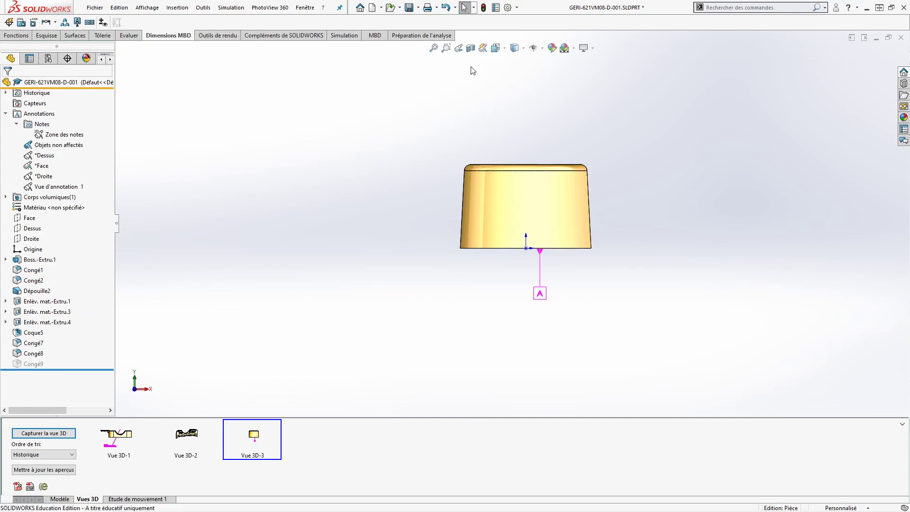
Section the part through the Face plane and capture a 3D view of it with no annotation views.
click(471, 48)
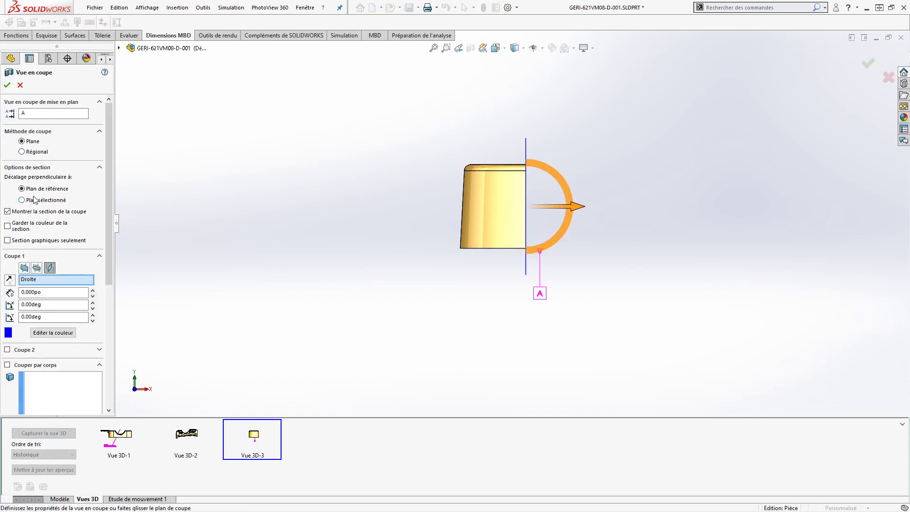
click(25, 268)
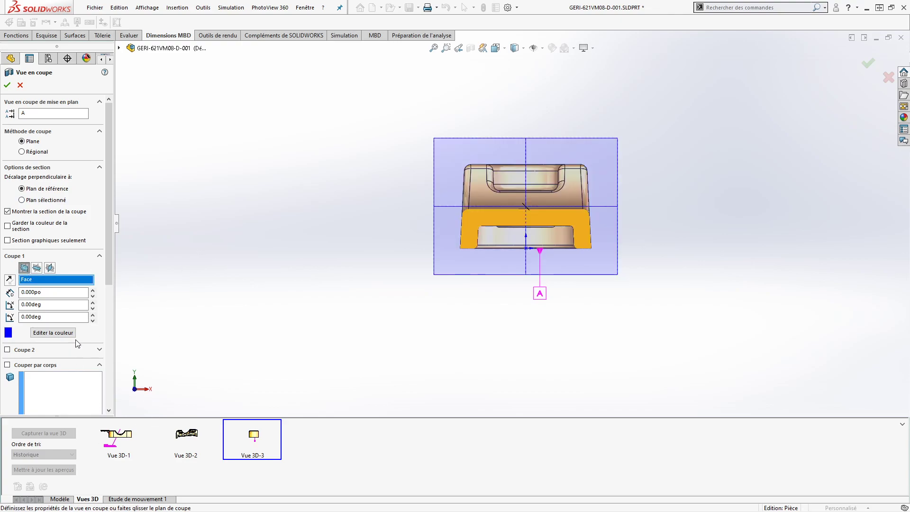
key(Escape)
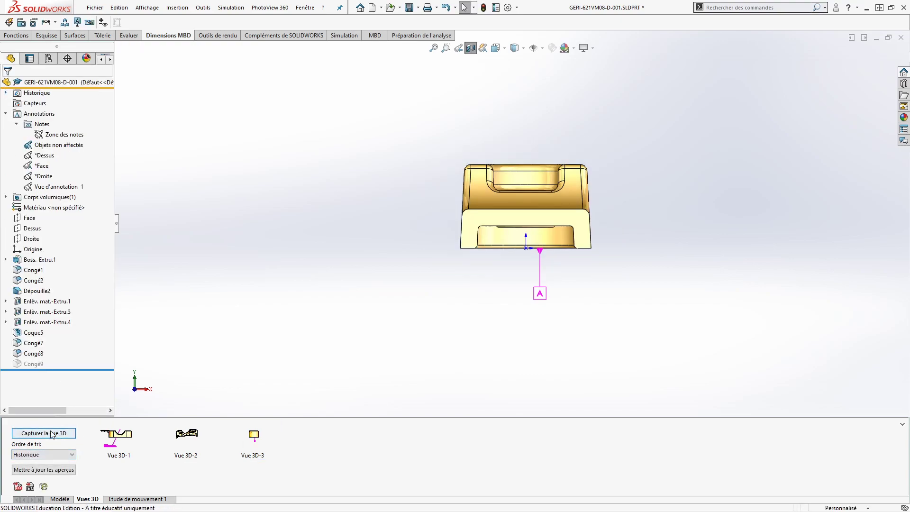
click(51, 434)
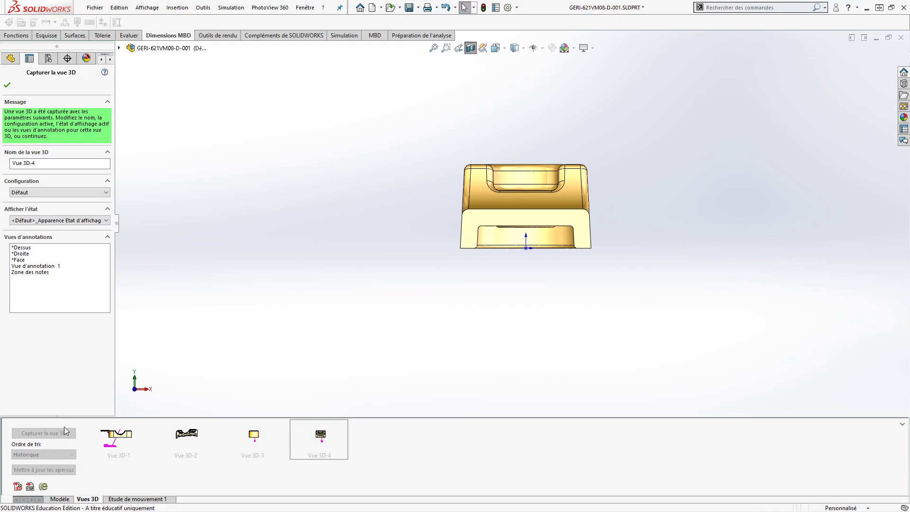
click(7, 85)
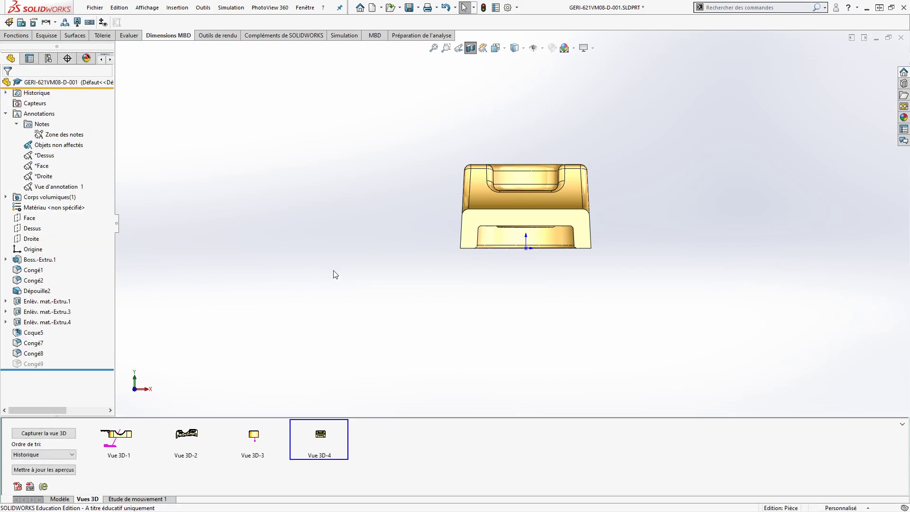
Turn off the section, orient the part squarely to its underside and capture a fitted 3D view with no annotation views.
middle_drag(643, 307, 554, 125)
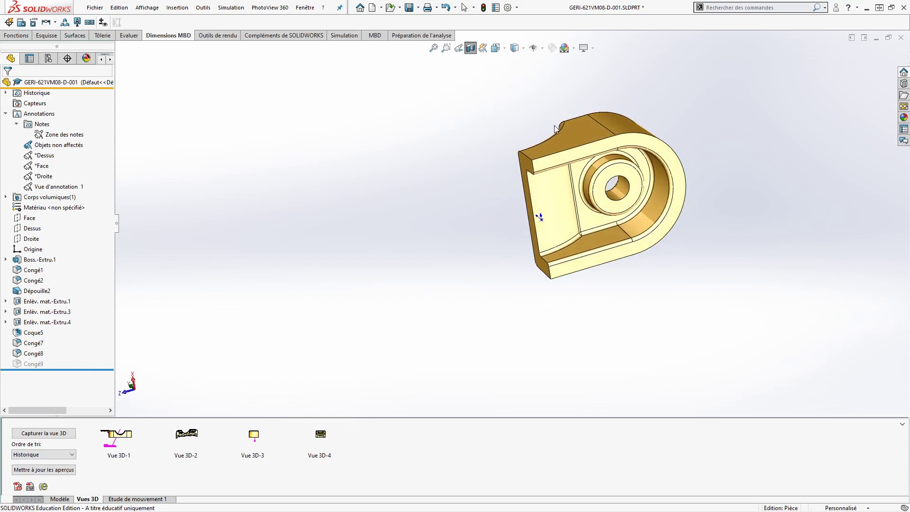
click(475, 49)
middle_drag(370, 370, 320, 303)
key(ctrl+8)
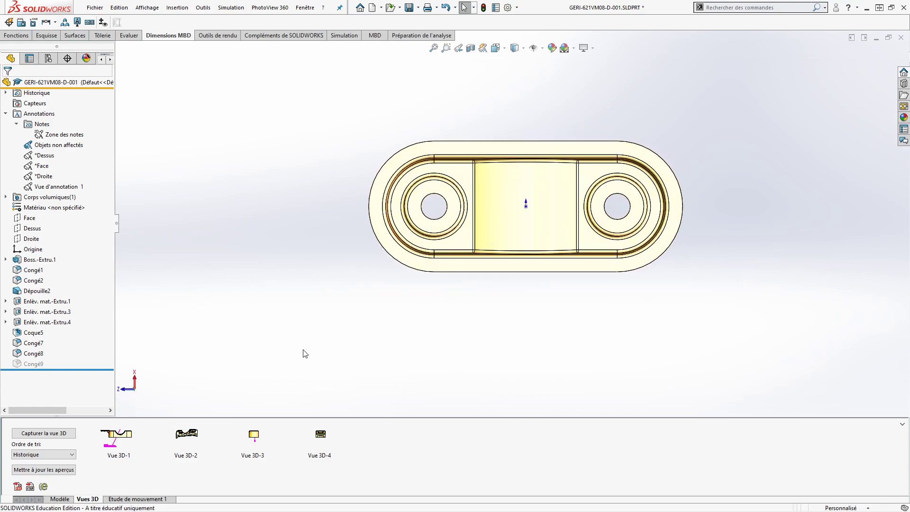
scroll(648, 226, down, 3)
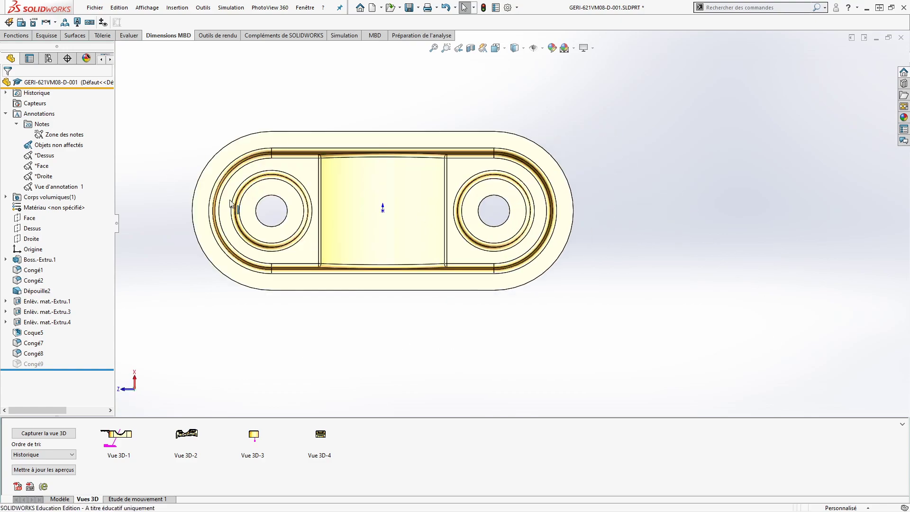
scroll(209, 182, down, 1)
key(f)
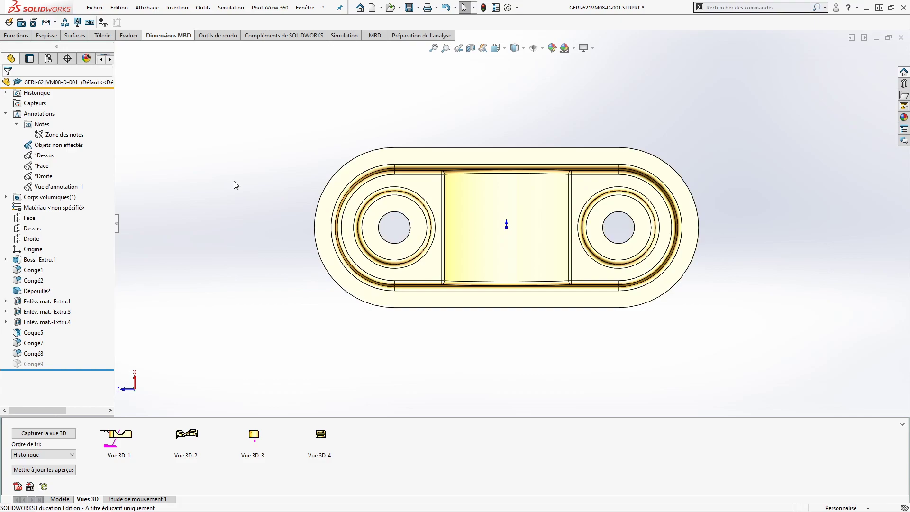
click(58, 433)
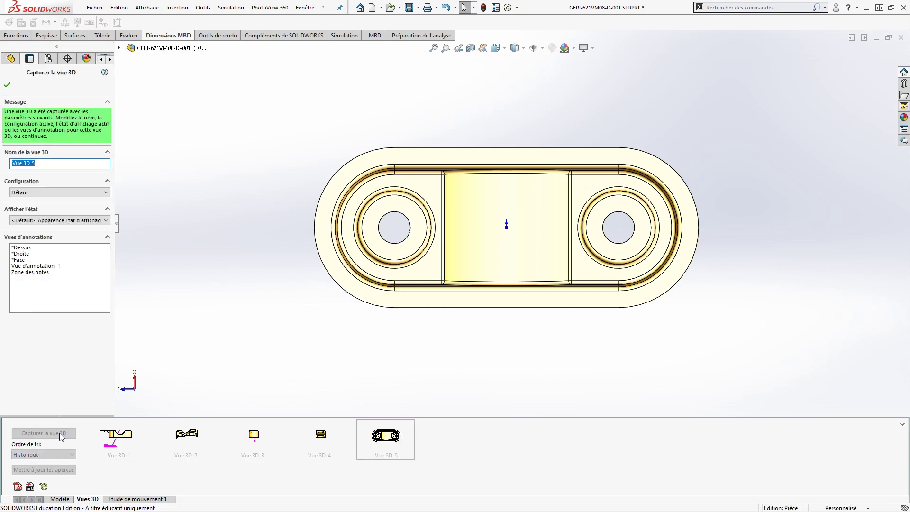
click(7, 85)
Orient the part squarely to its top side and capture a 3D view with no annotation views.
middle_drag(423, 95, 439, 385)
key(ctrl+8)
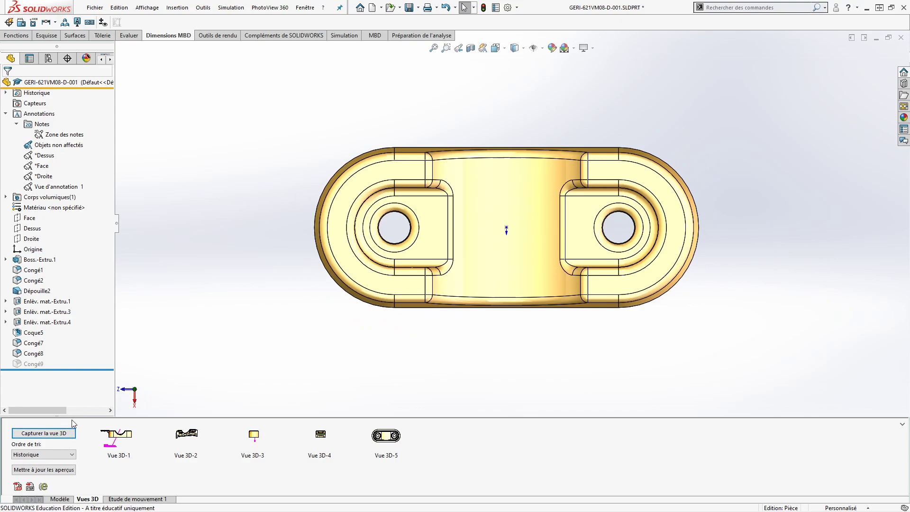
click(43, 433)
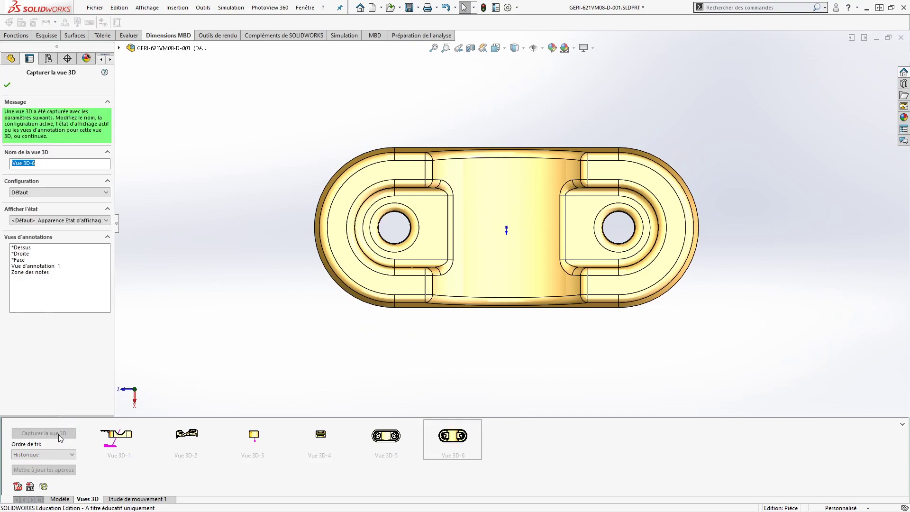
click(8, 85)
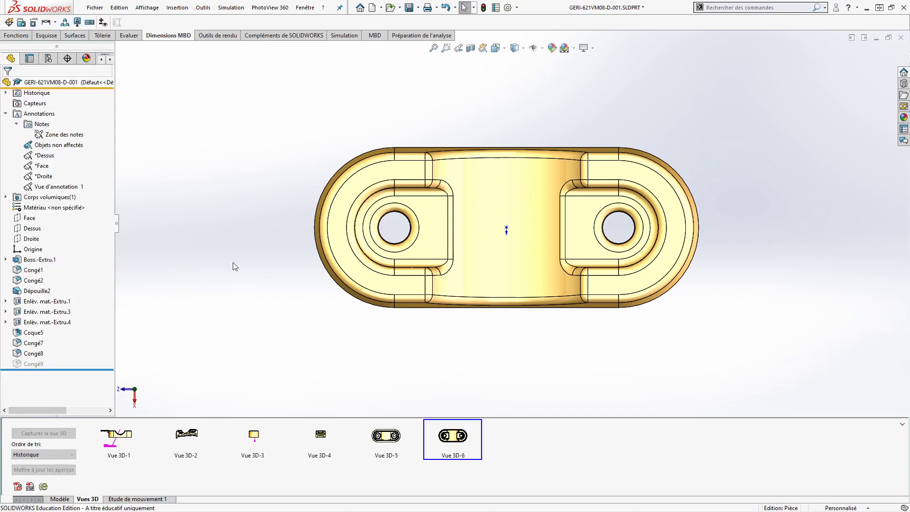
Orient the part to its isometric view and capture a 3D view with no annotation views.
middle_drag(417, 331, 411, 176)
scroll(415, 306, up, 1)
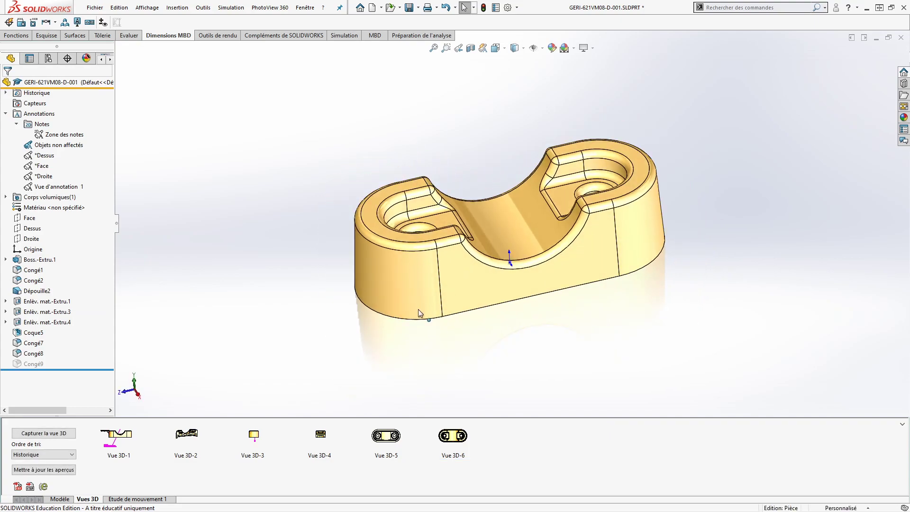
key(ctrl+4)
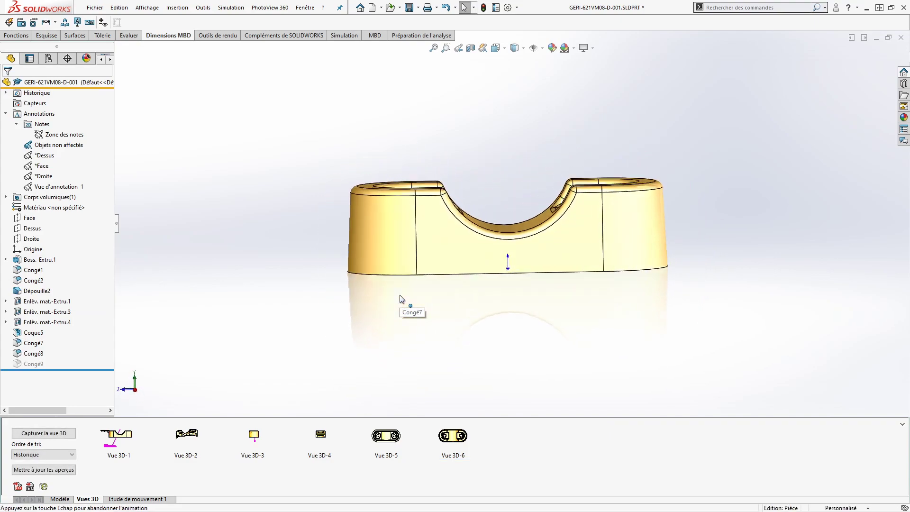
key(ctrl+7)
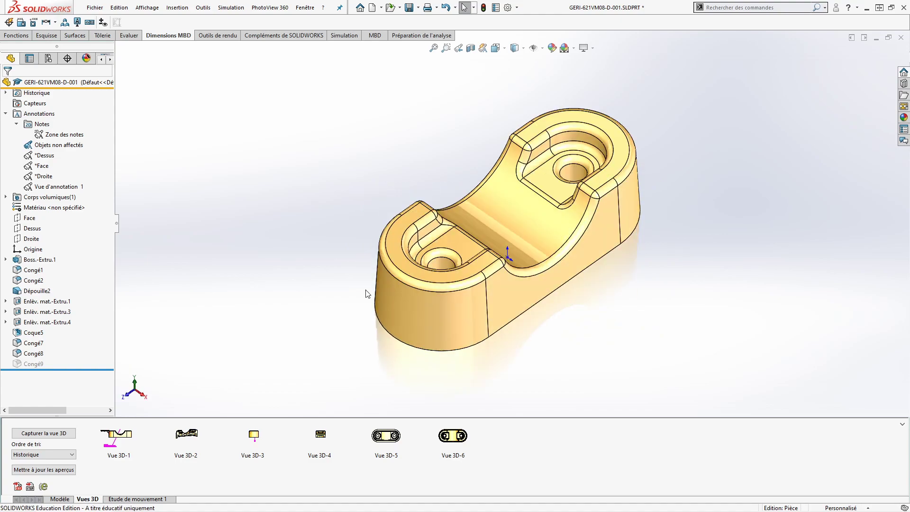
click(55, 435)
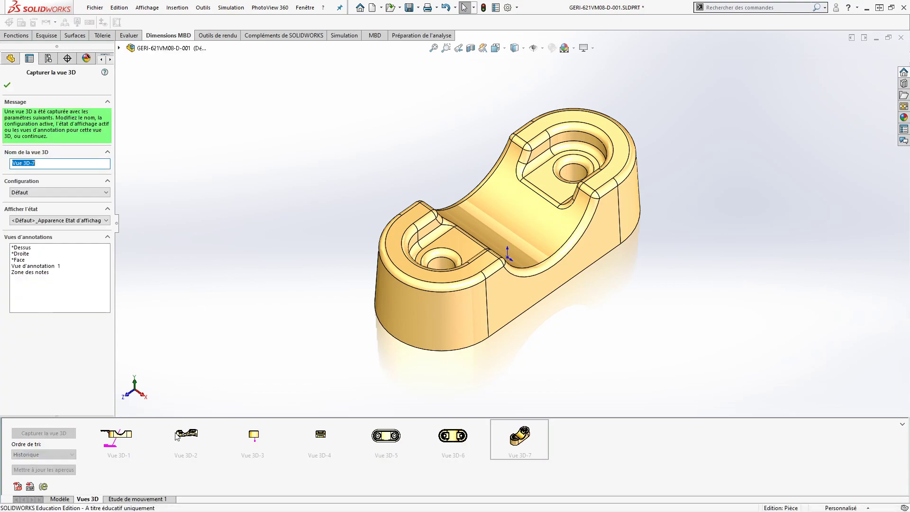
click(7, 85)
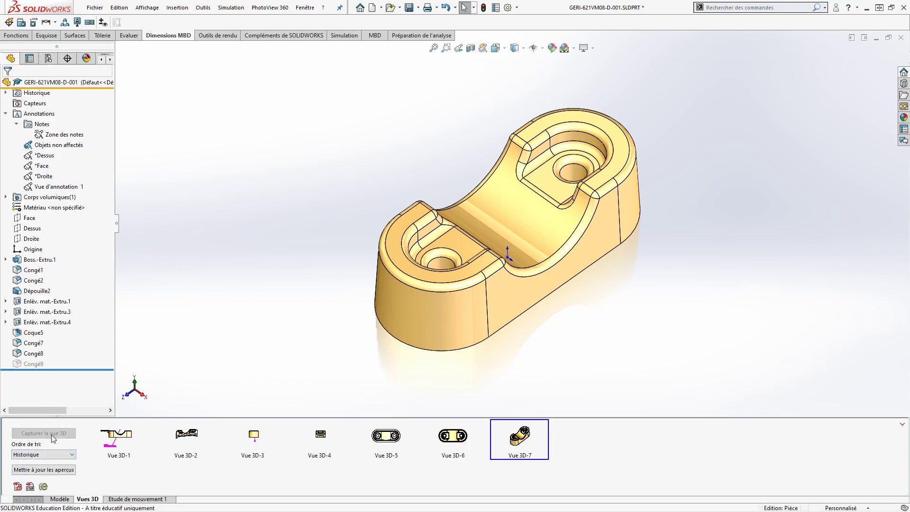
Capture another isometric 3D view including the *Dessus, *Droite, *Face, Vue d'annotation 1 and Zone des notes annotation views.
click(54, 434)
click(25, 248)
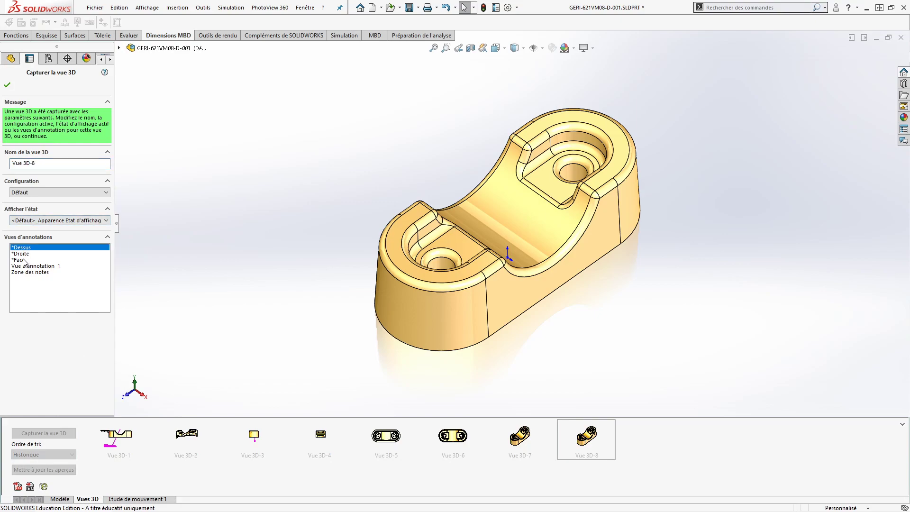
ctrl+click(24, 254)
ctrl+click(23, 260)
ctrl+click(25, 267)
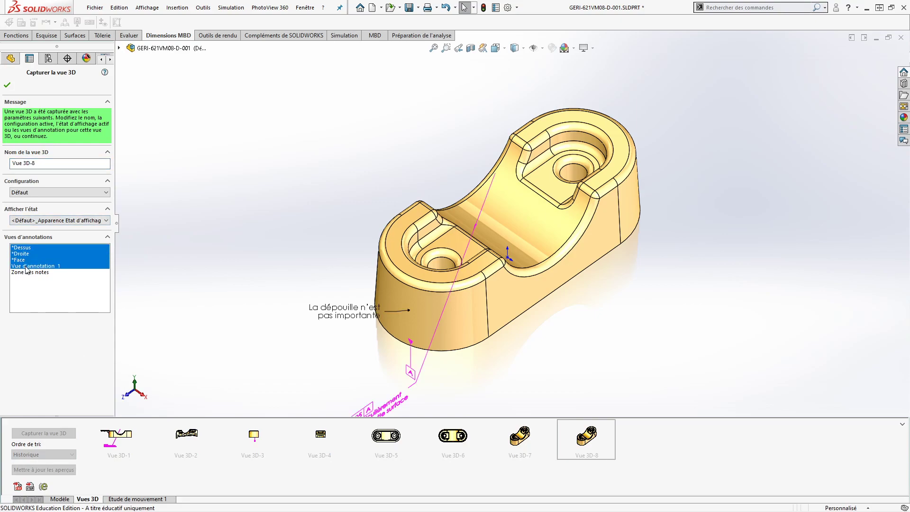
ctrl+click(30, 272)
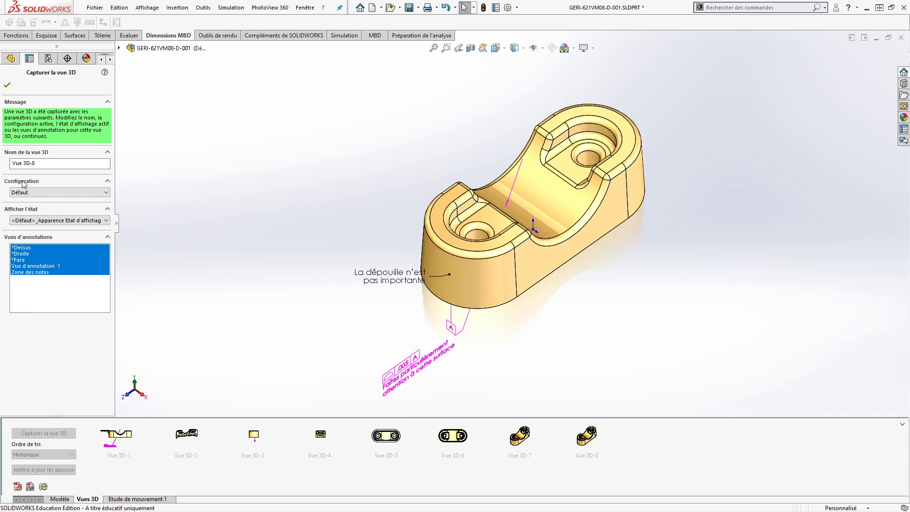
click(6, 85)
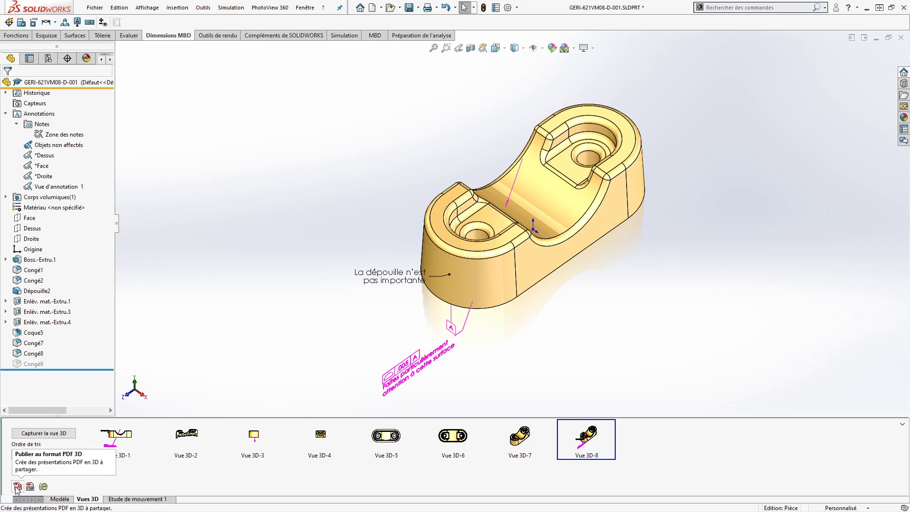
Publish the part to an eDrawings file containing only the Défaut configuration.
click(44, 486)
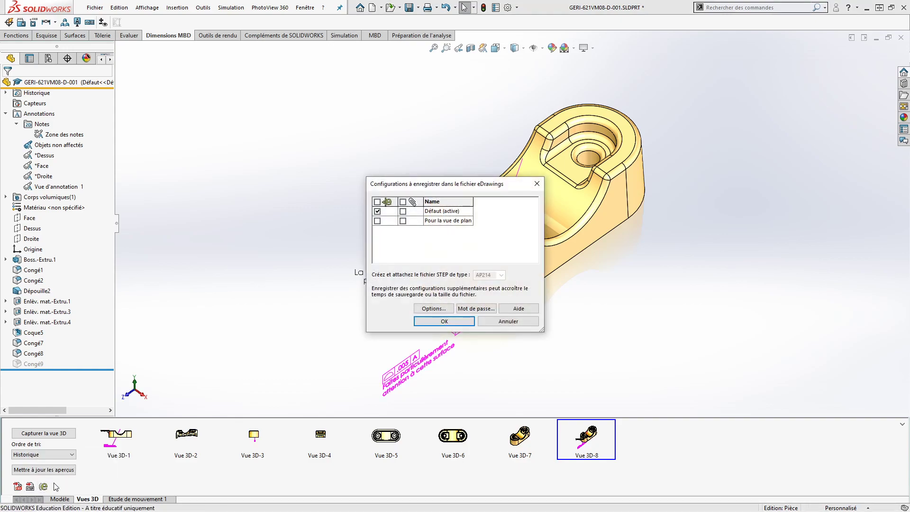
click(451, 322)
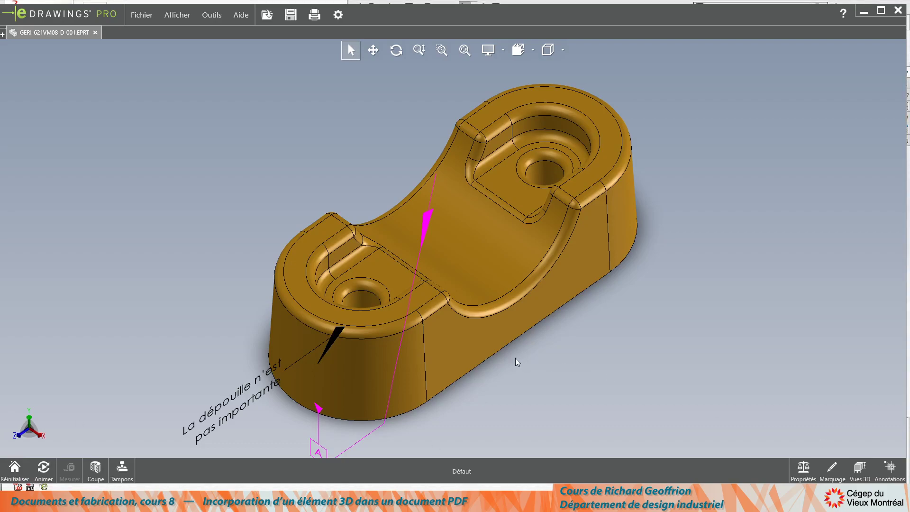
Orbit the published model in eDrawings and review the captured 3D views, checking their orientations, sections and annotations.
mouse_move(420, 282)
middle_down()
mouse_move(416, 212)
mouse_move(368, 254)
mouse_move(428, 327)
mouse_move(446, 251)
mouse_move(395, 263)
middle_up()
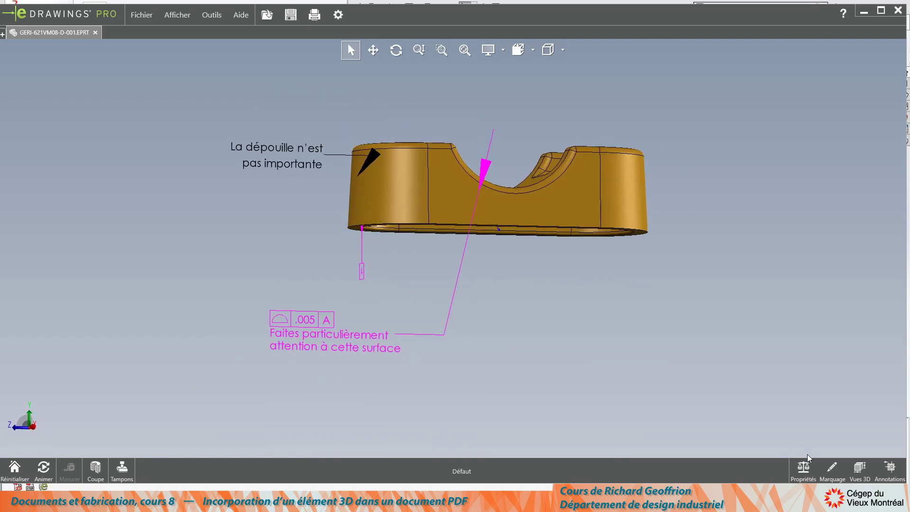
click(858, 469)
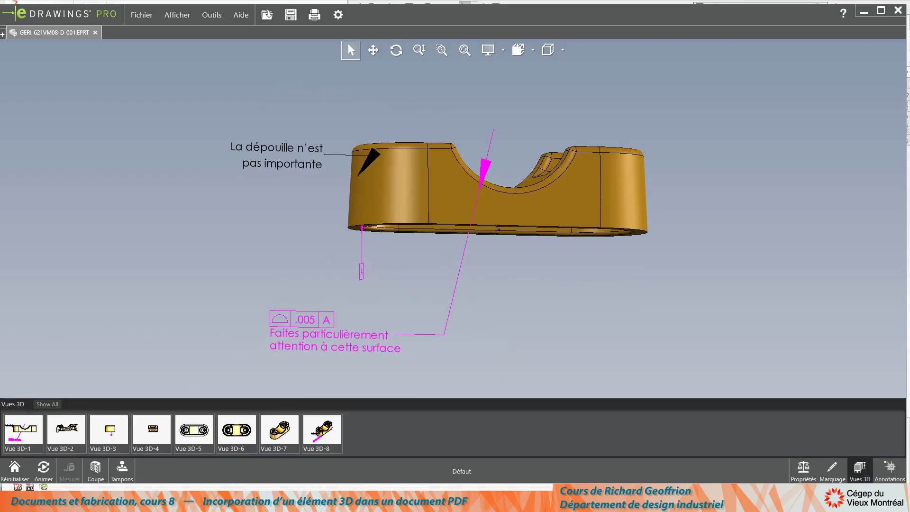
click(195, 432)
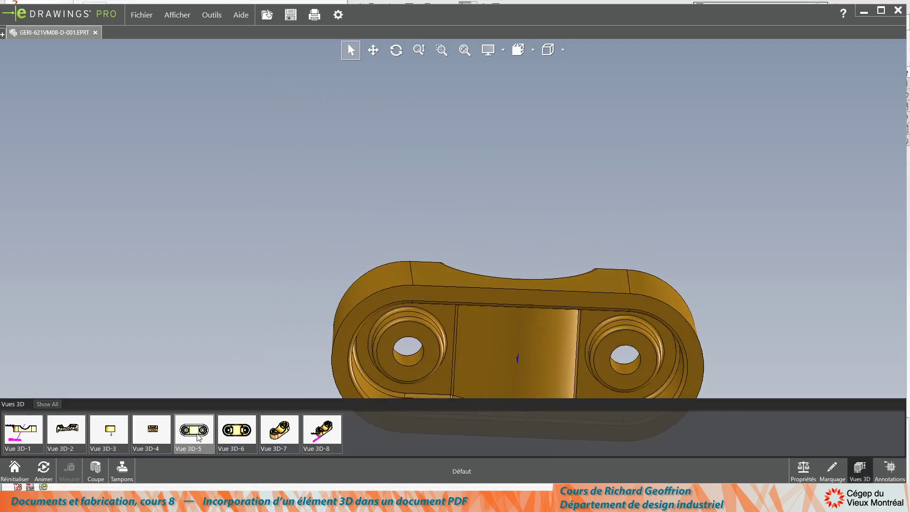
click(226, 439)
click(285, 437)
click(330, 435)
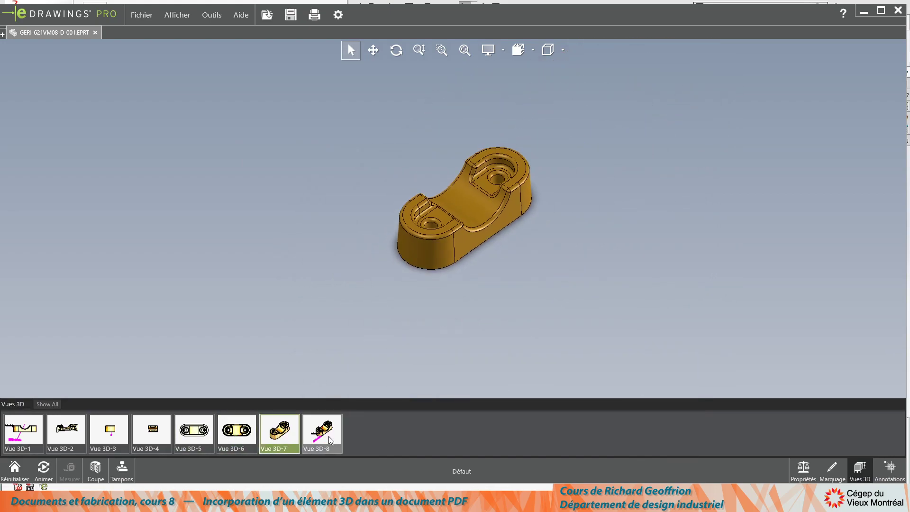
scroll(522, 277, down, 2)
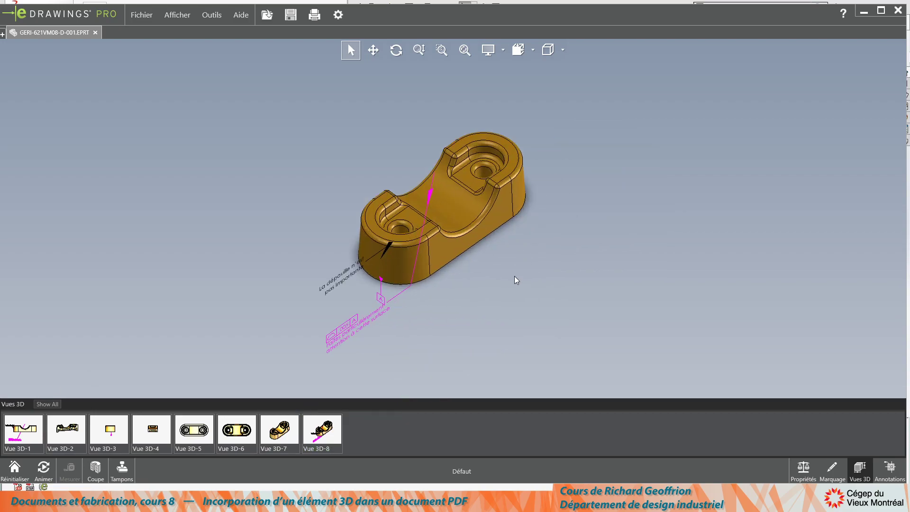
click(118, 438)
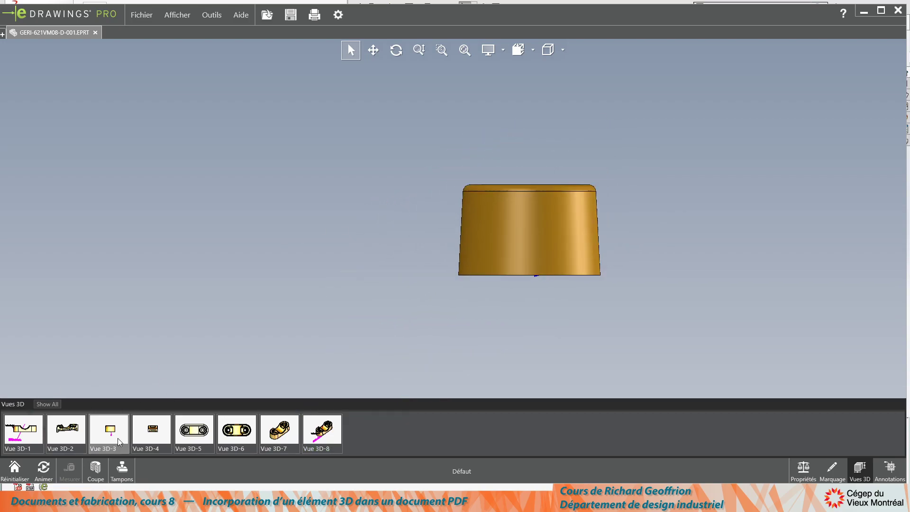
click(153, 433)
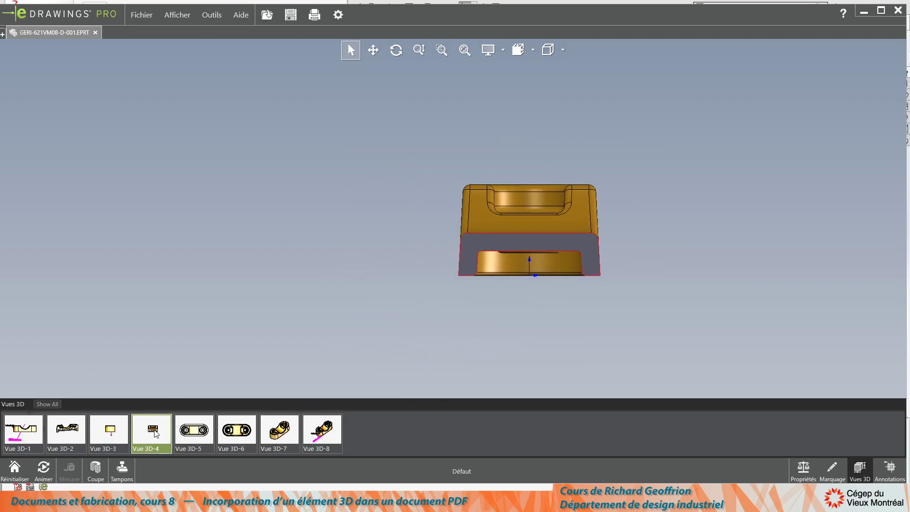
click(70, 425)
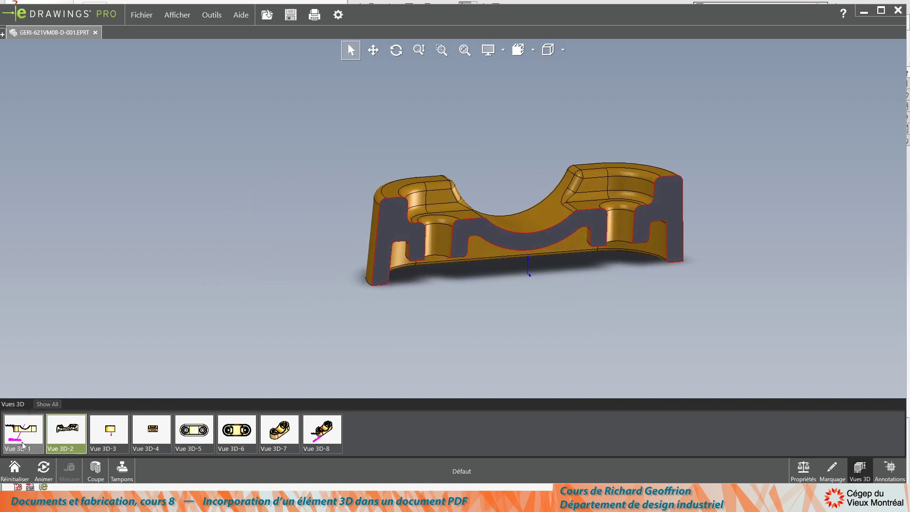
click(28, 439)
click(58, 437)
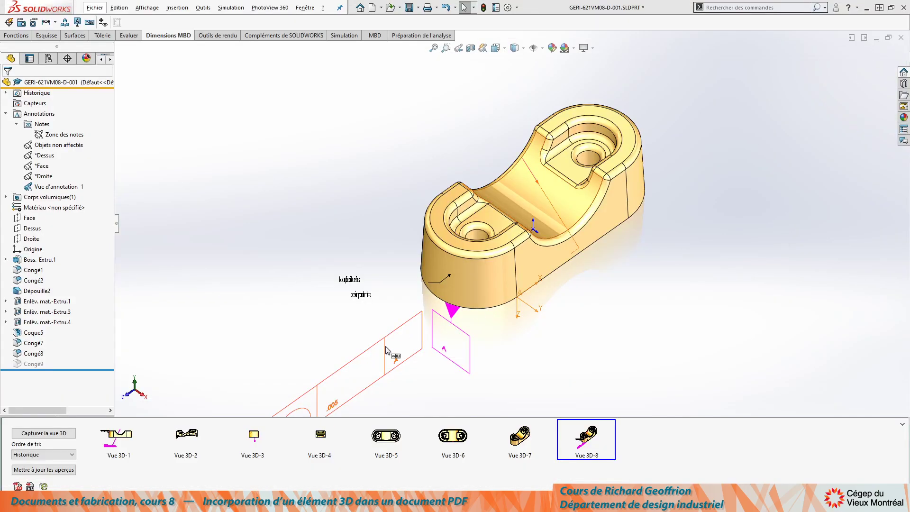
Delete the captured 3D view Vue 3D-2.
click(185, 443)
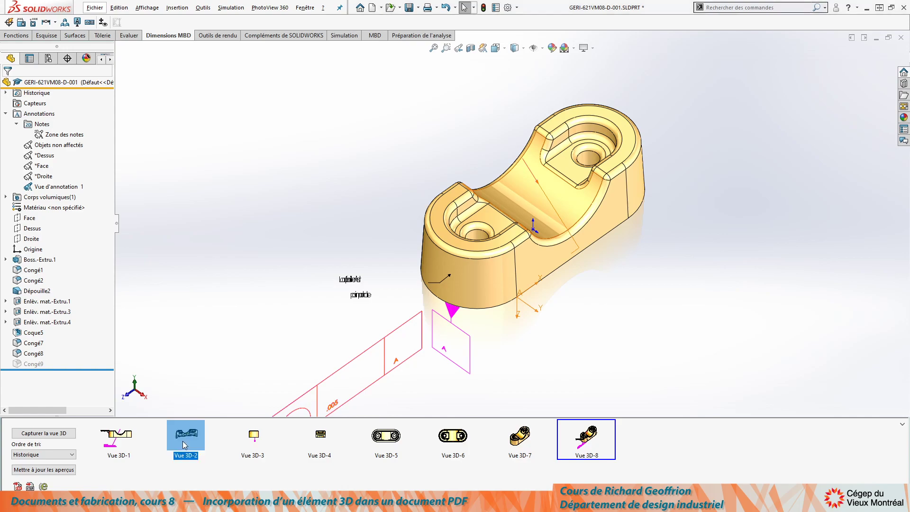
right_click(184, 443)
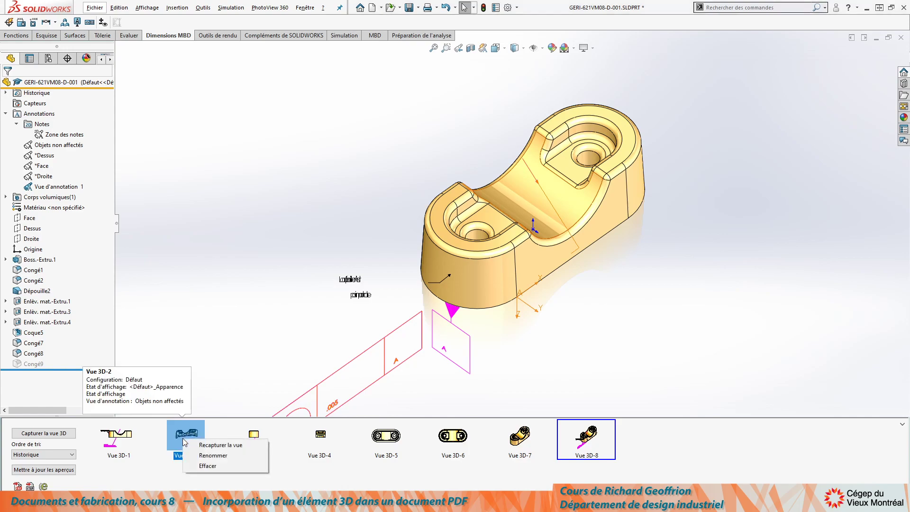
click(208, 466)
click(481, 258)
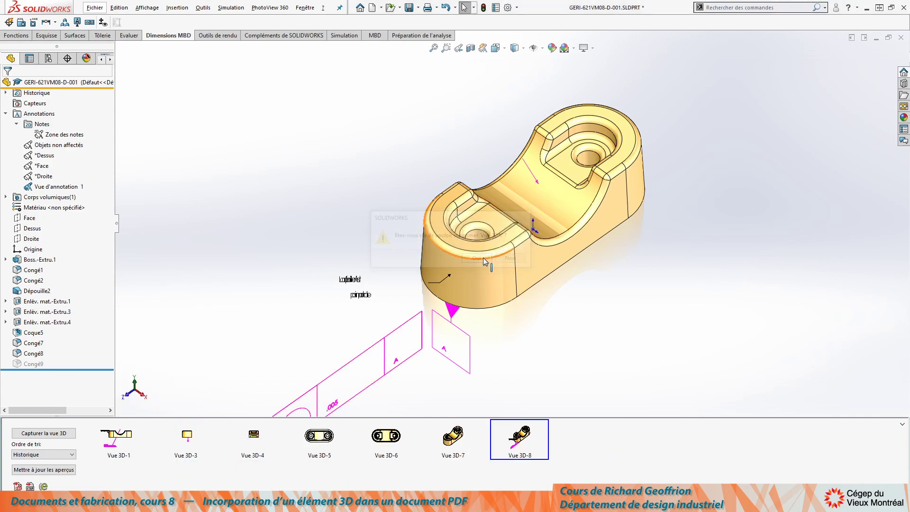
Activate Vue 3D-1 and section the part along the Droite plane with a 0.000po offset.
click(119, 435)
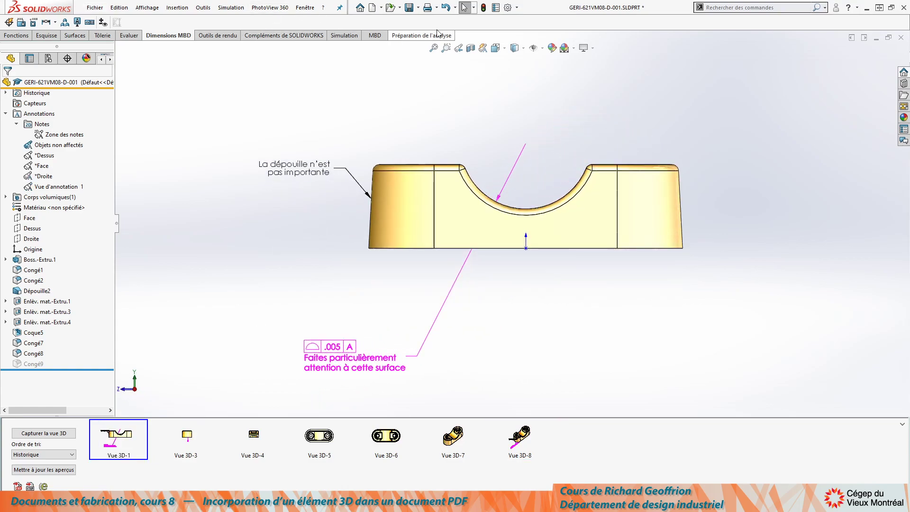
click(471, 48)
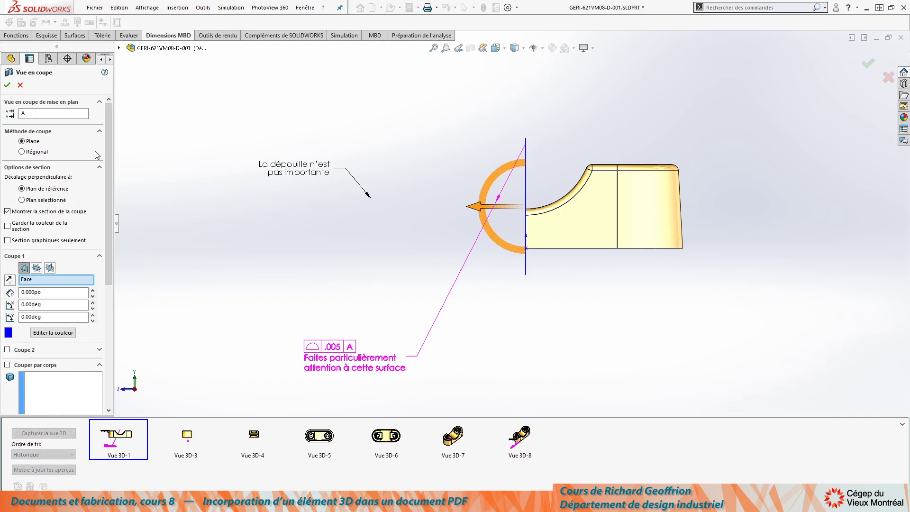
click(50, 267)
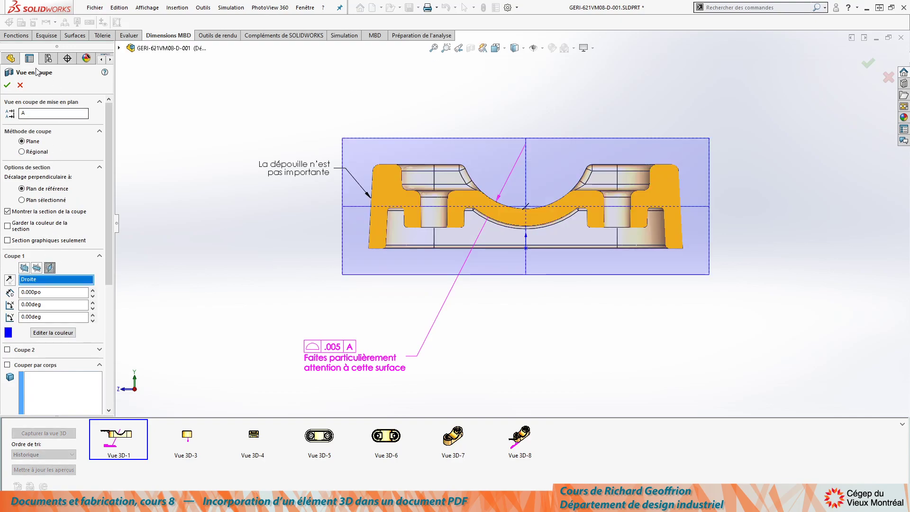
click(20, 85)
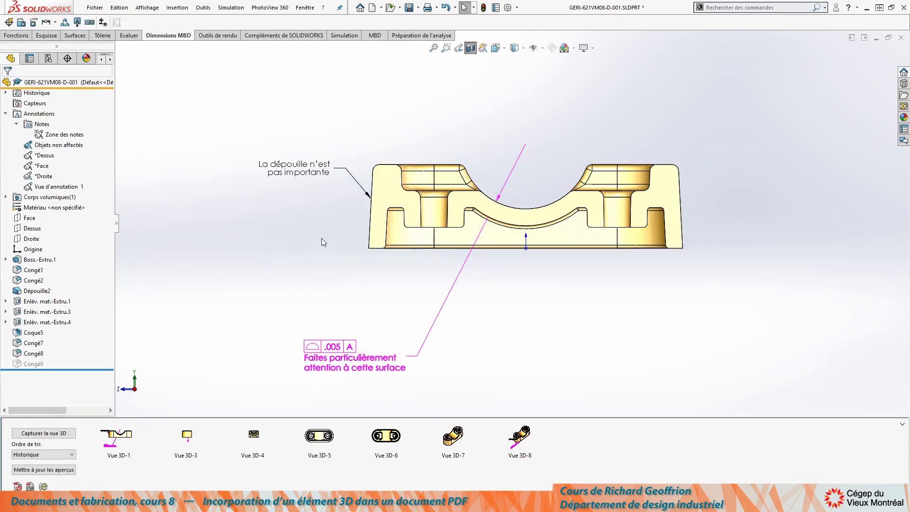
Capture the sectioned orientation as a 3D view with the *Droite annotation view, and place it directly after Vue 3D-1.
click(39, 437)
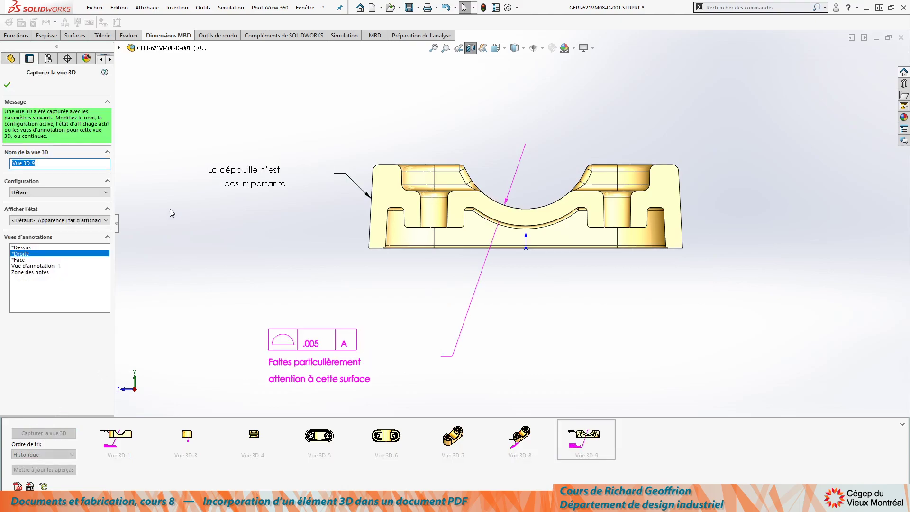
click(7, 85)
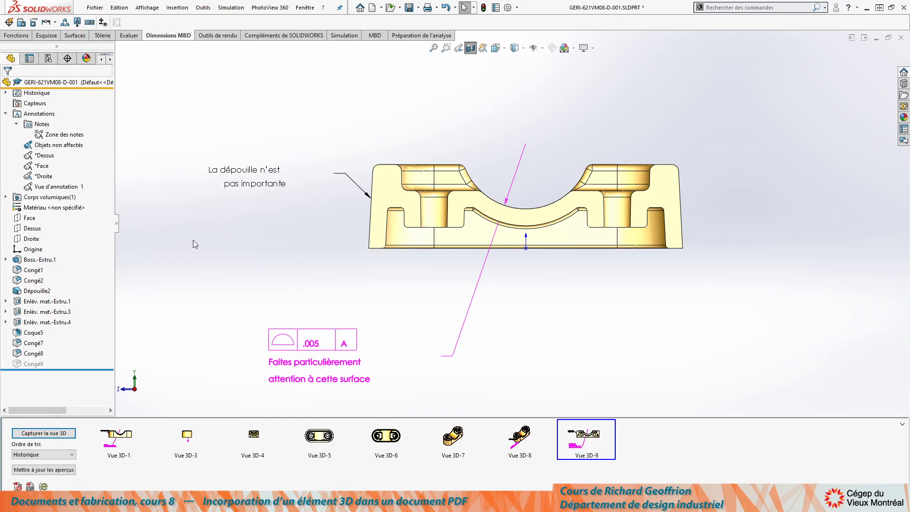
drag(586, 440, 185, 445)
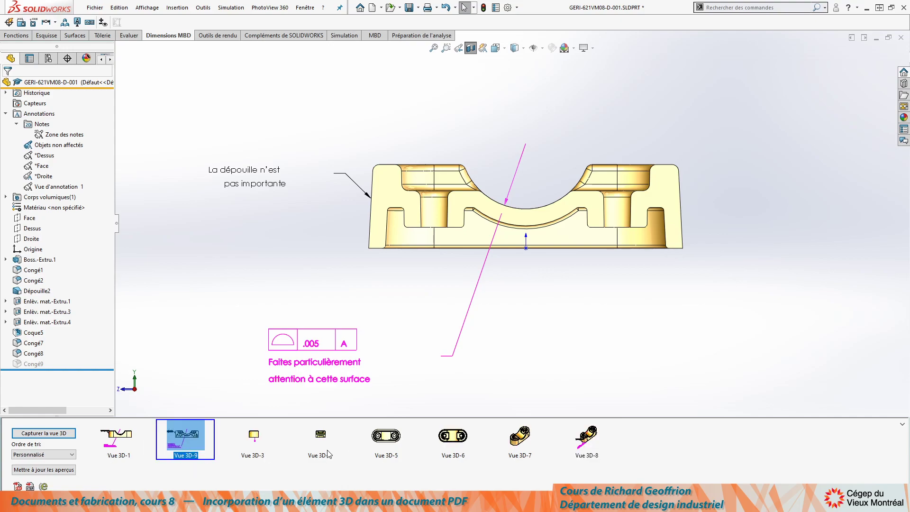
click(800, 463)
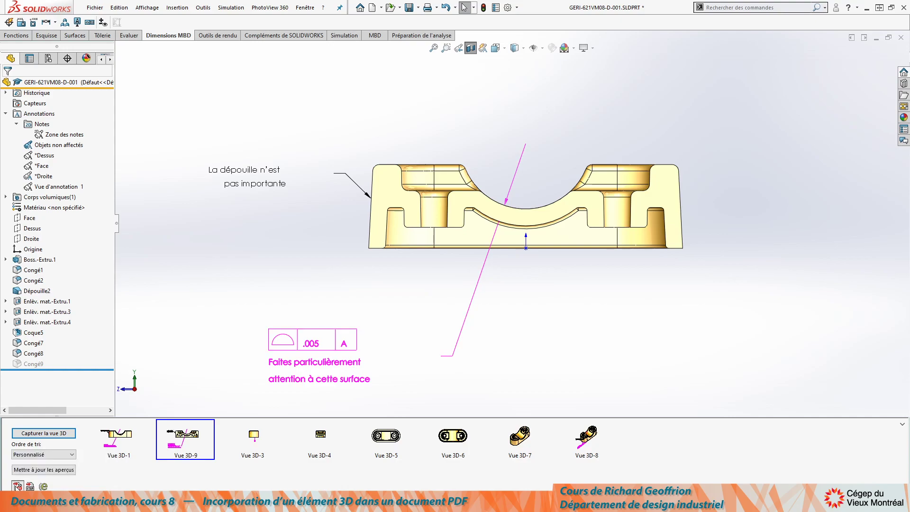
Start a 3D PDF publication with the template_approvals template and add Vue 3D-9, 3D-3, 3D-4, 3D-5, 3D-6, 3D-7 and 3D-8 to the primary thumbnail views.
click(43, 479)
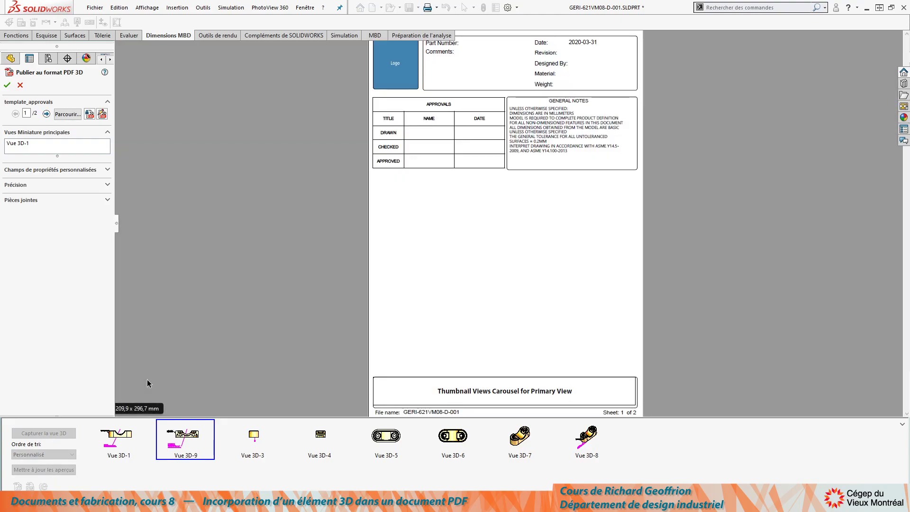
click(28, 148)
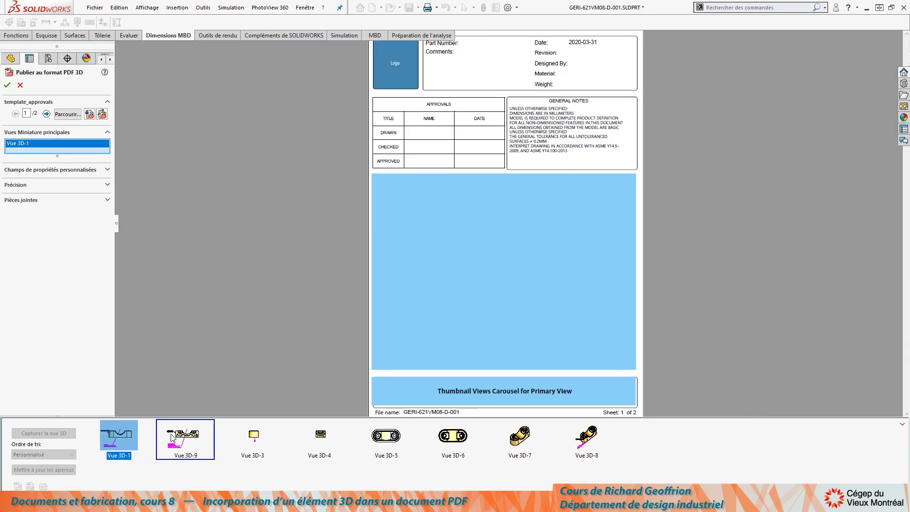
click(188, 435)
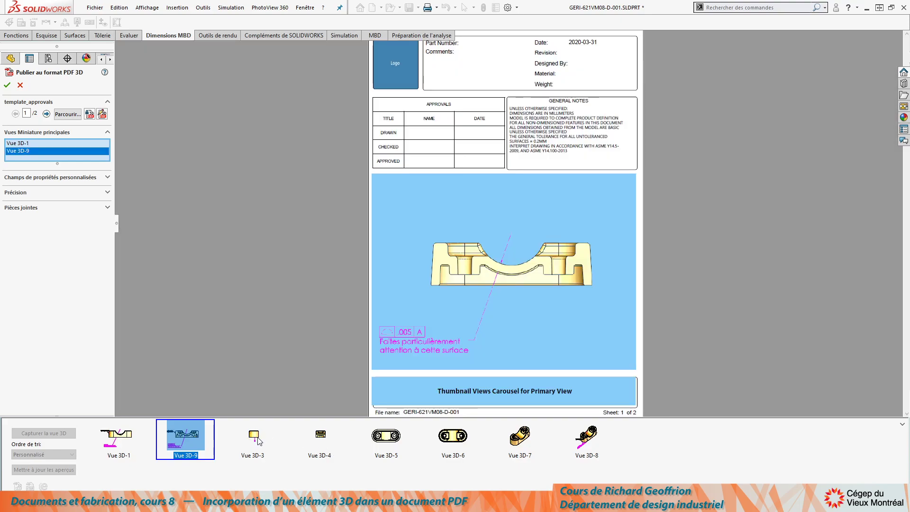
click(254, 437)
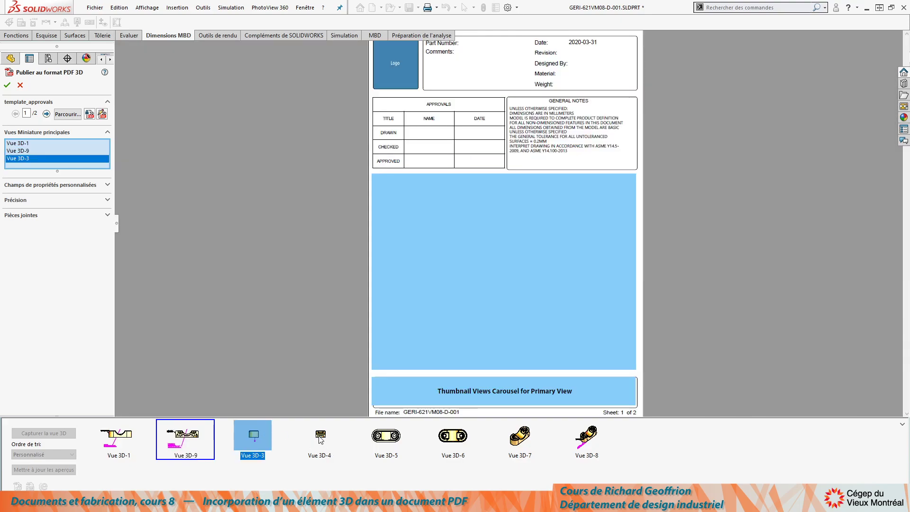
click(321, 437)
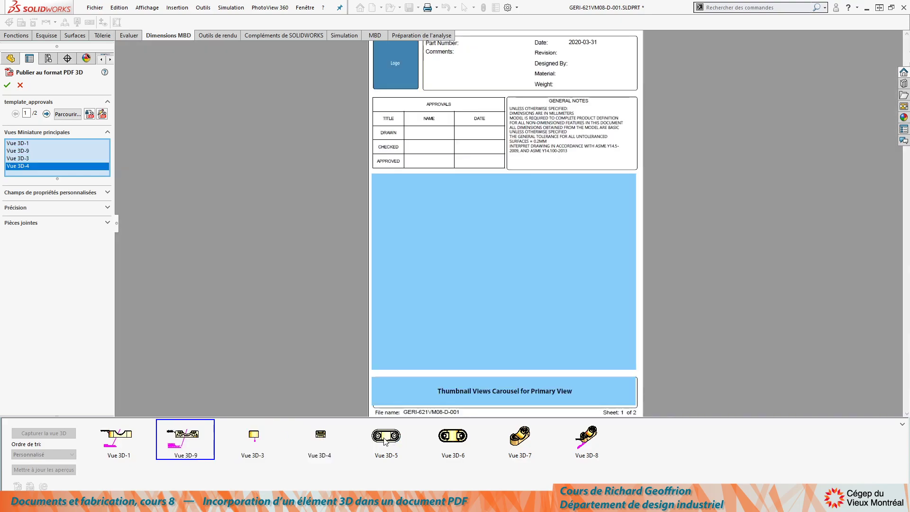
click(386, 436)
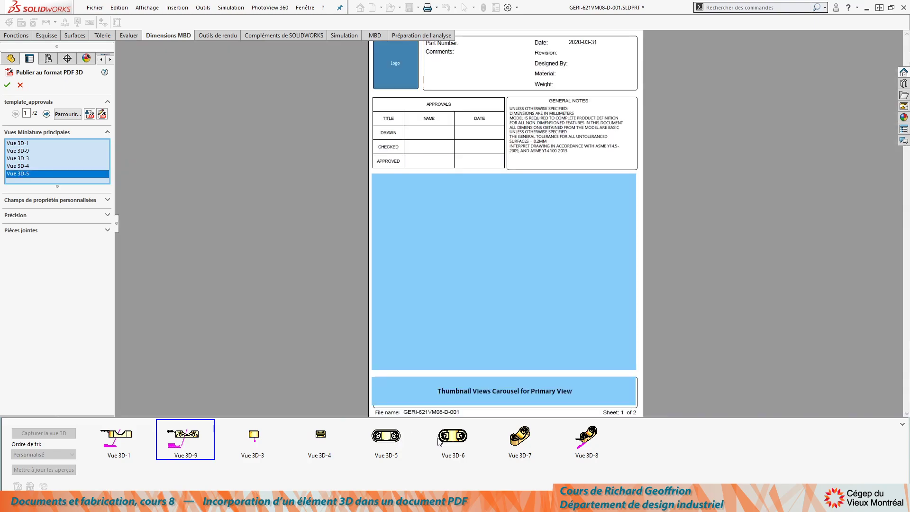
click(441, 437)
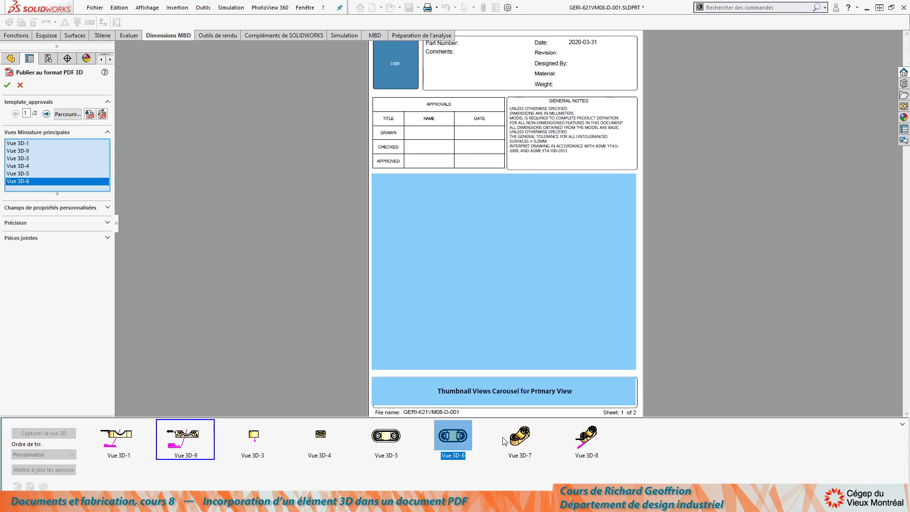
click(519, 437)
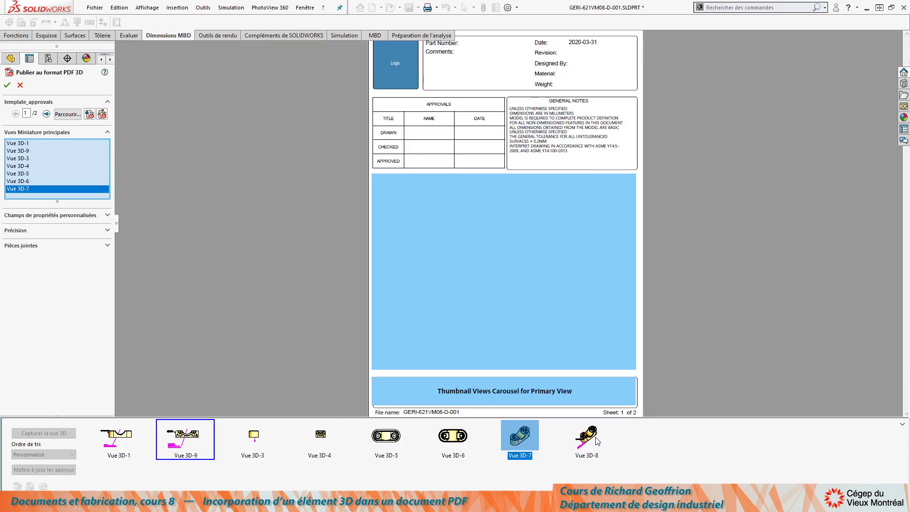
click(587, 439)
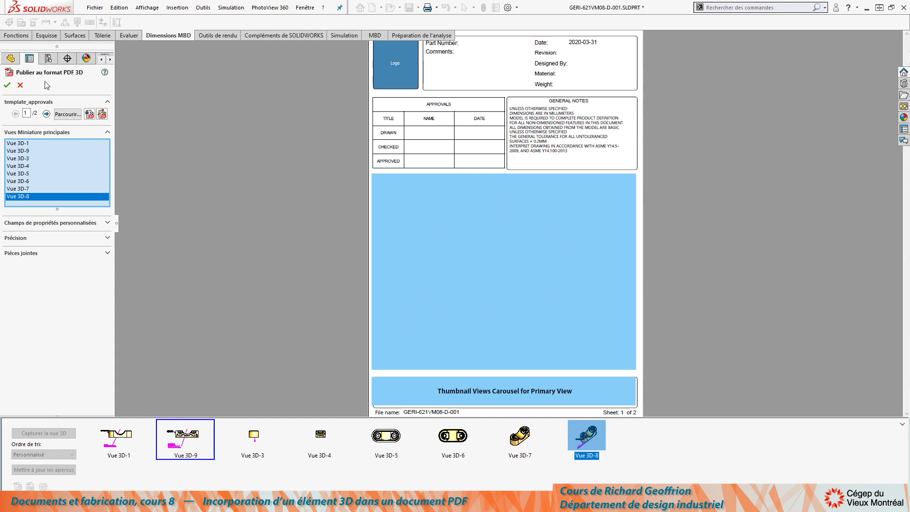
Publish the 3D PDF as temporaireB.pdf in the À jeter2 folder, with the PDF displayed after saving.
click(8, 86)
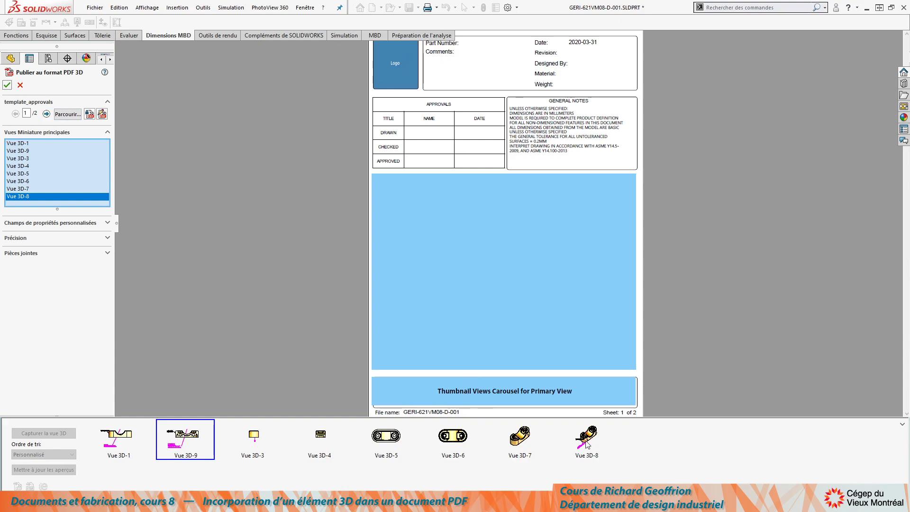
click(7, 85)
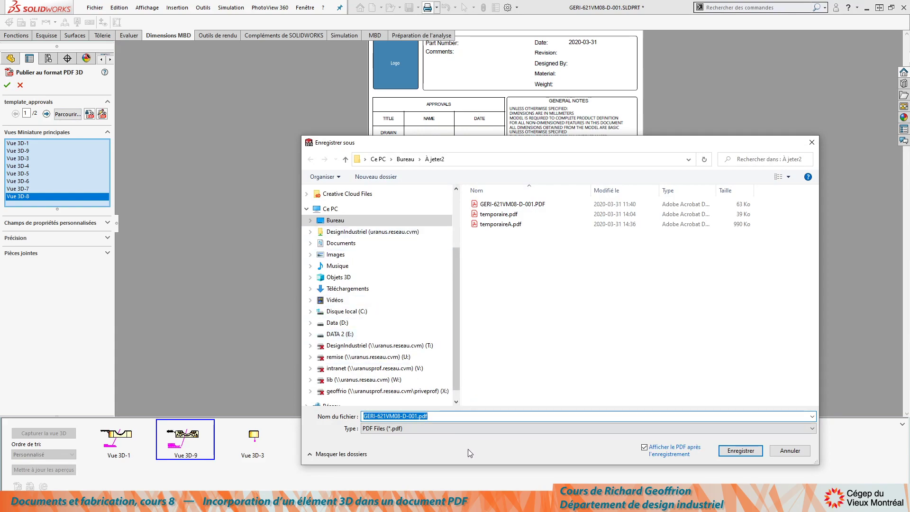
click(500, 223)
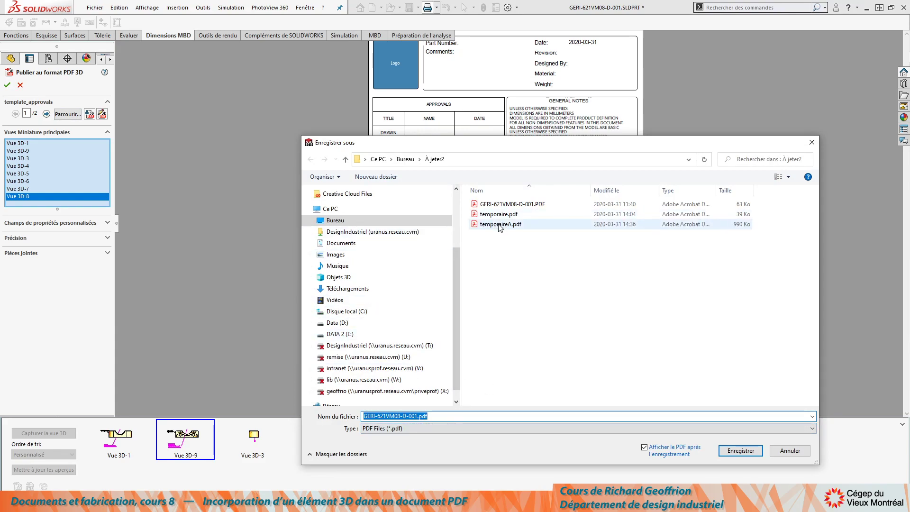
click(392, 416)
click(393, 416)
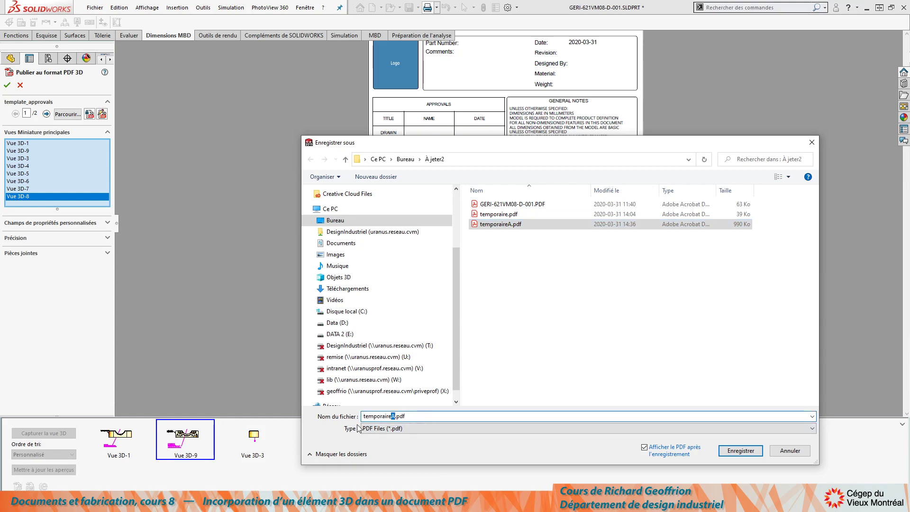
text(B)
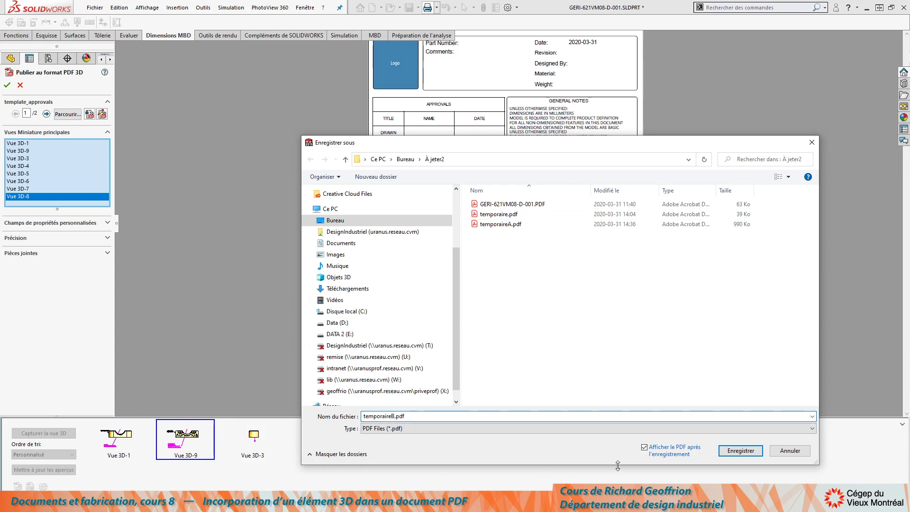
click(732, 452)
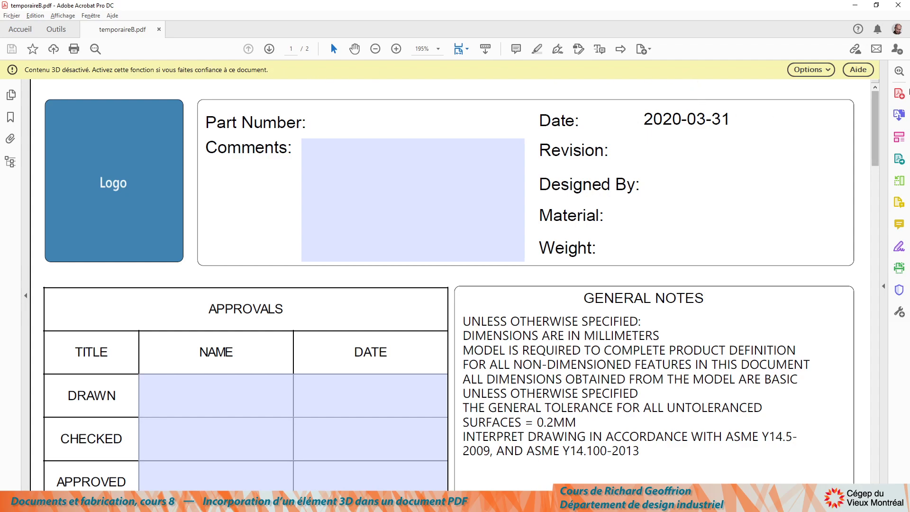
Trust the PDF one time only to enable its 3D content, and display Vue 3D-9 from the first page's thumbnail carousel.
click(810, 70)
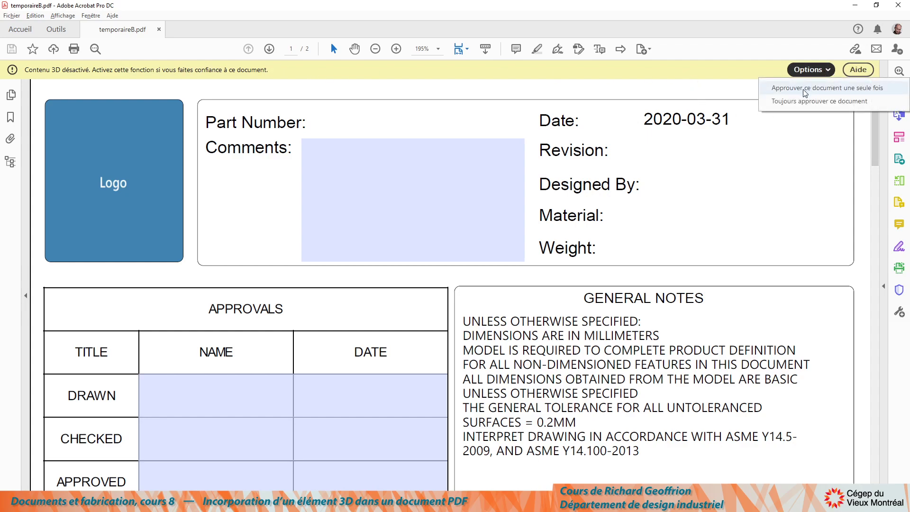
click(806, 89)
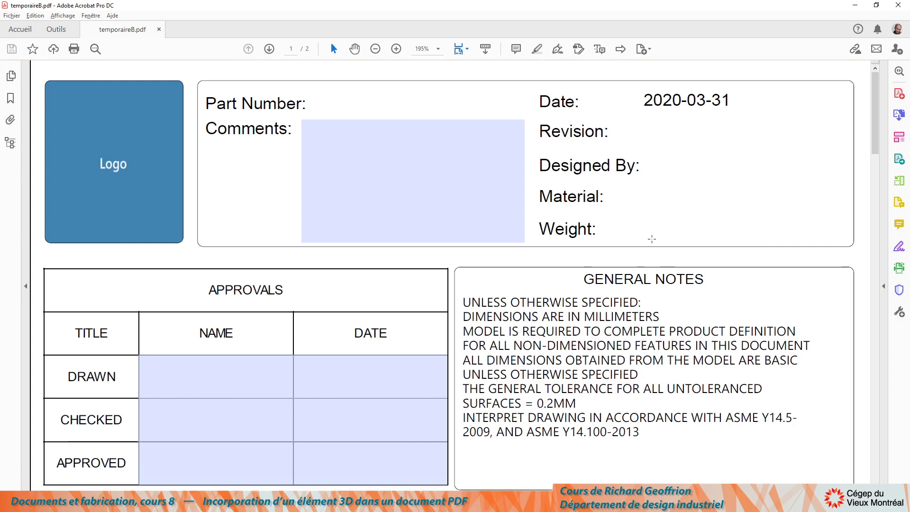
ctrl+scroll(719, 144, down, 6)
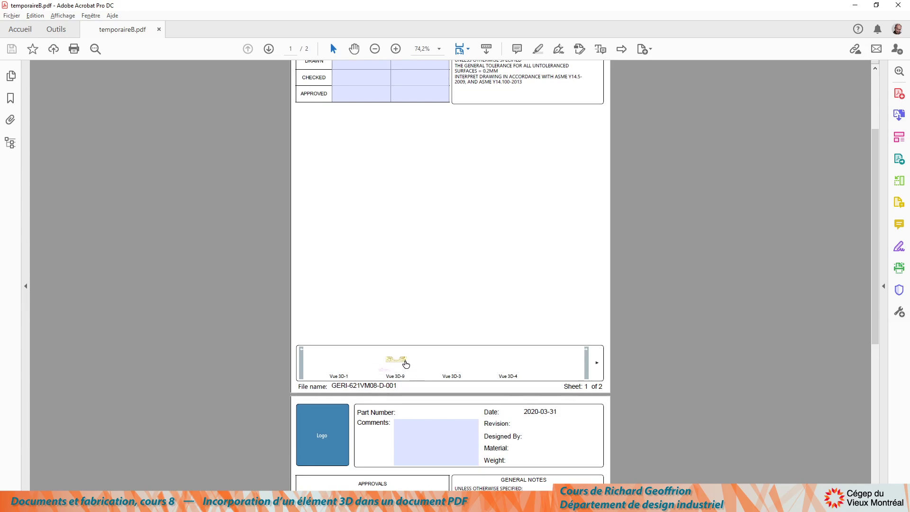
ctrl+scroll(403, 362, up, 2)
ctrl+scroll(392, 363, up, 2)
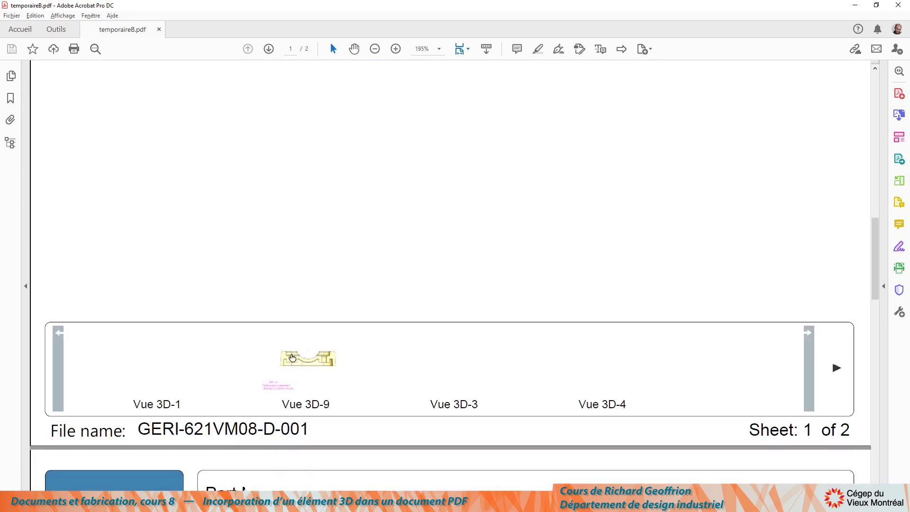
click(313, 363)
scroll(331, 351, up, 3)
scroll(342, 354, down, 2)
ctrl+scroll(379, 368, down, 4)
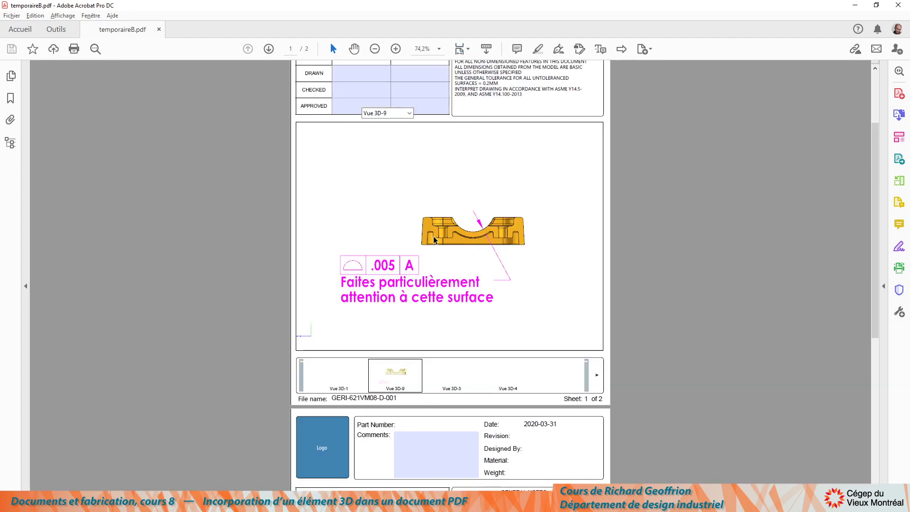
Review Vue 3D-1, Vue 3D-3 and Vue 3D-4 in the PDF's 3D window and try the carousel's automatic playback.
click(327, 380)
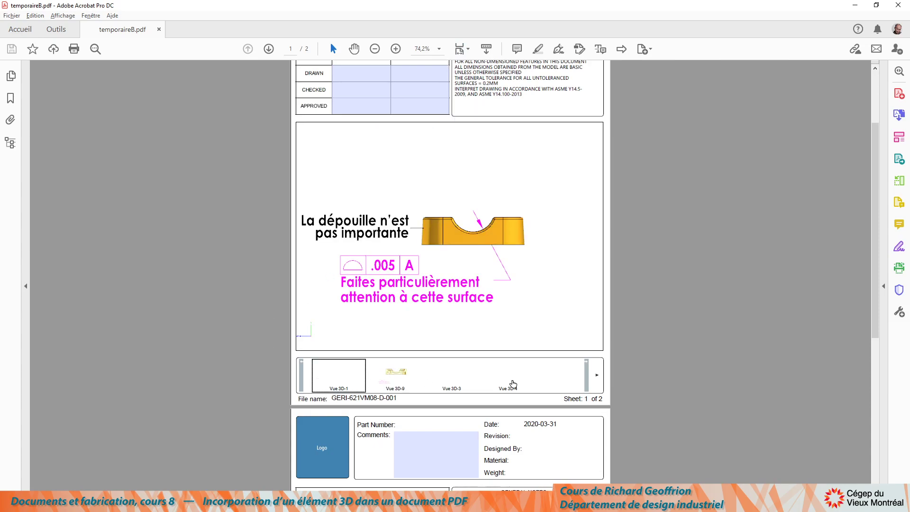
click(453, 378)
click(512, 377)
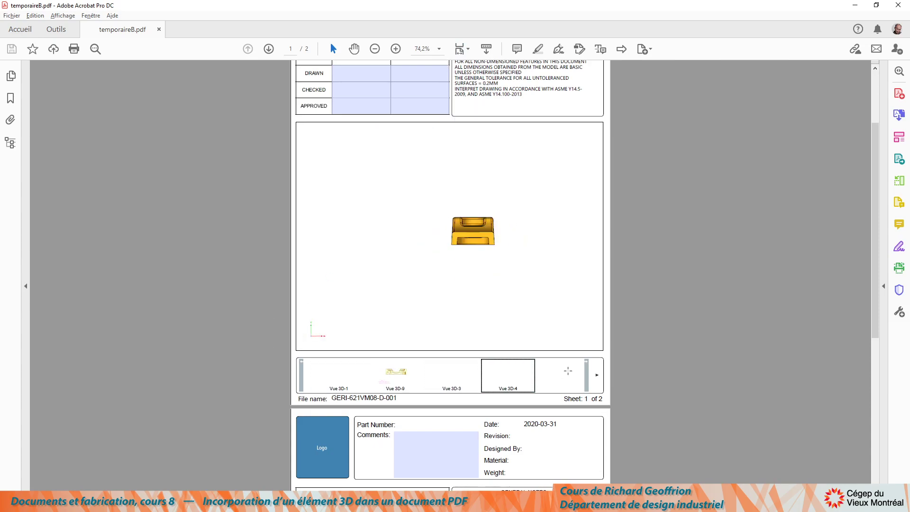
click(598, 376)
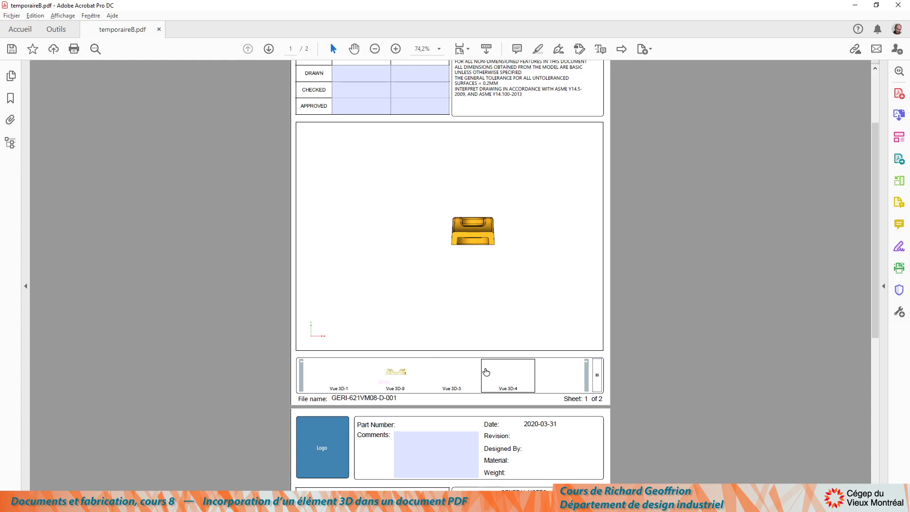
click(511, 380)
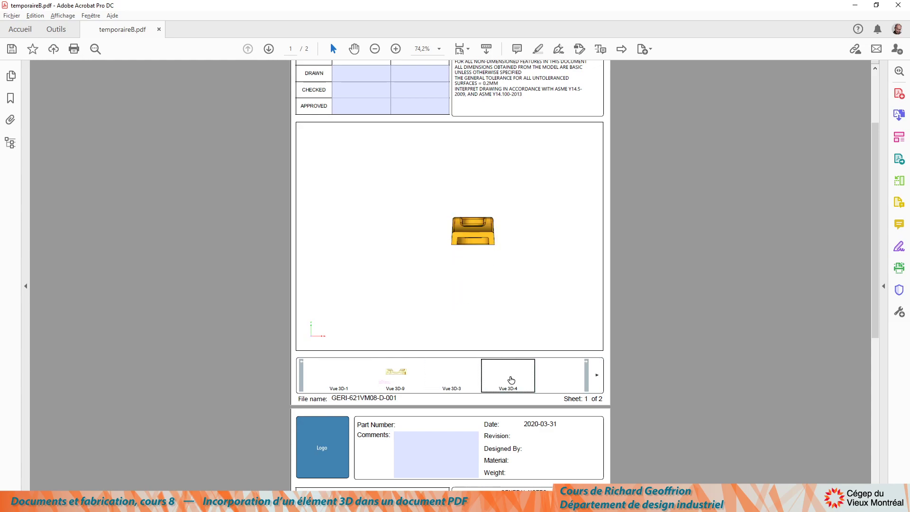
Play the carousel's views automatically in temporaireB.pdf, browse to the remaining thumbnails, and stop the playback.
click(598, 377)
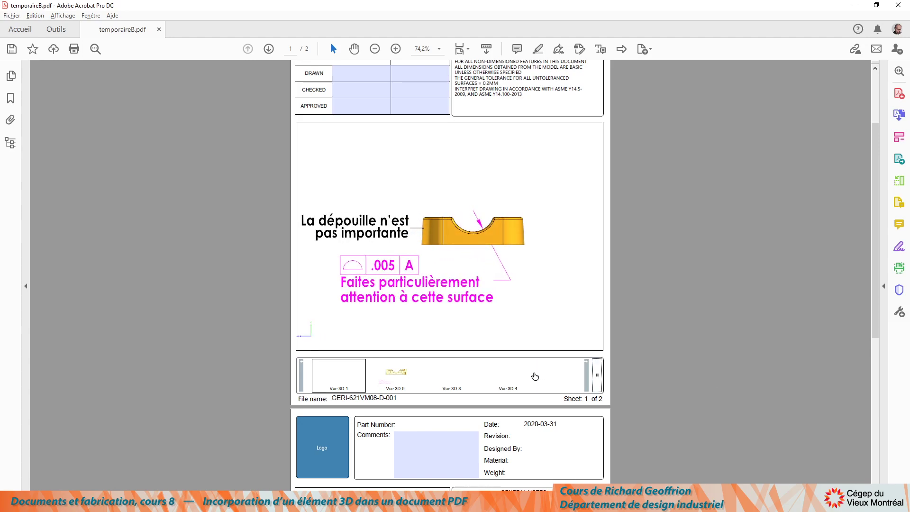
click(586, 372)
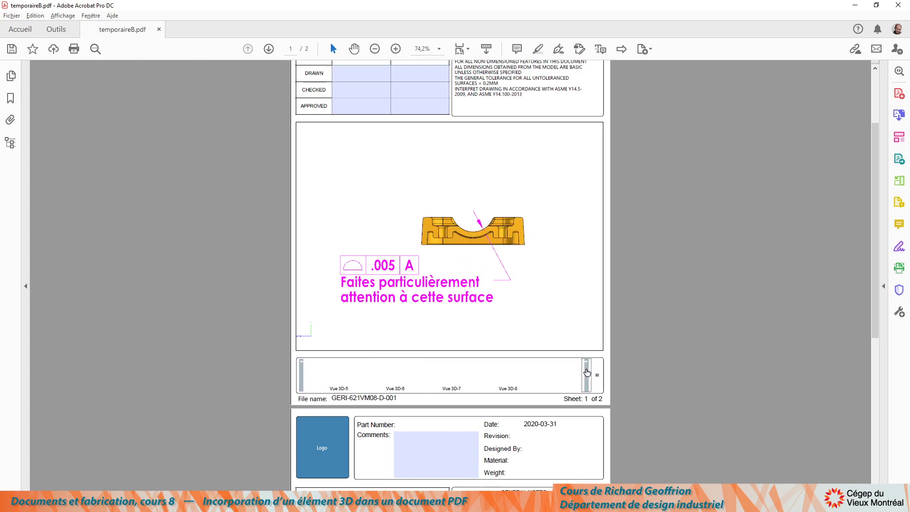
click(597, 376)
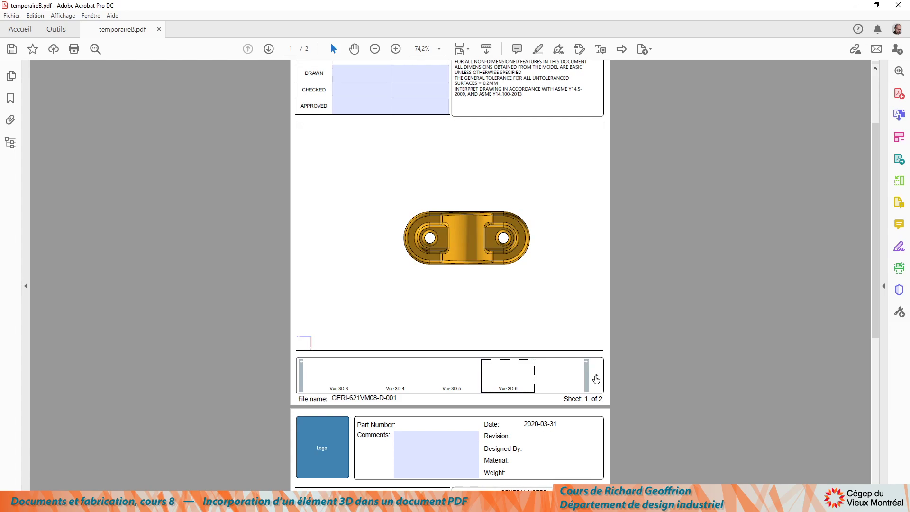
Review Vue 3D-5, Vue 3D-4 and Vue 3D-3 individually in the PDF, and return to Vue 3D-1.
click(441, 377)
click(390, 383)
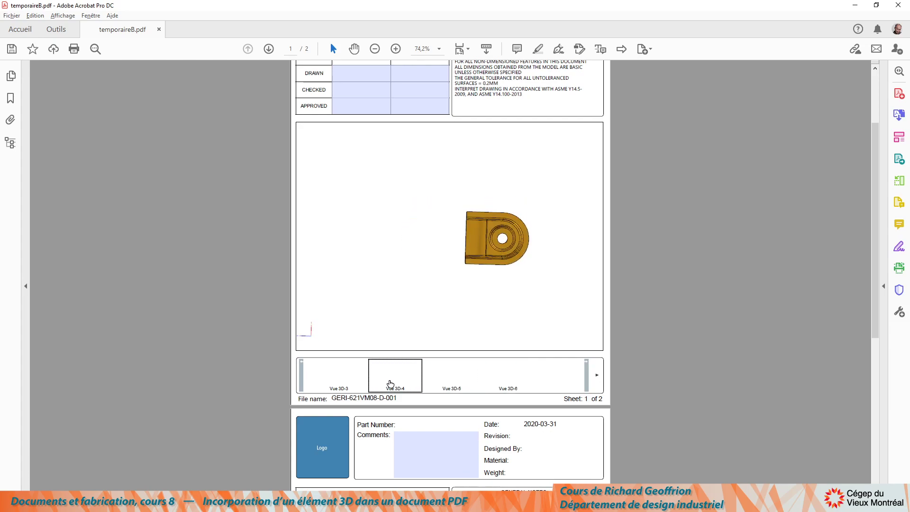
click(337, 375)
click(300, 365)
click(300, 365)
click(345, 373)
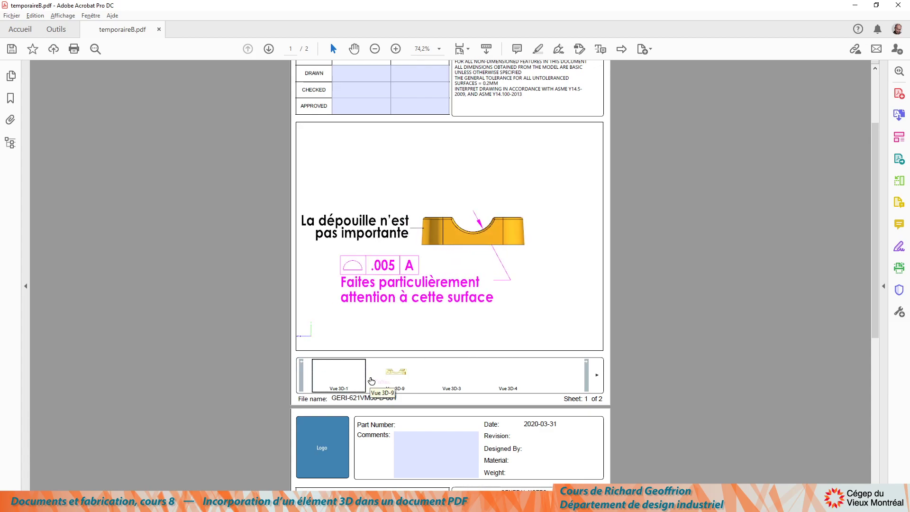
mouse_move(535, 266)
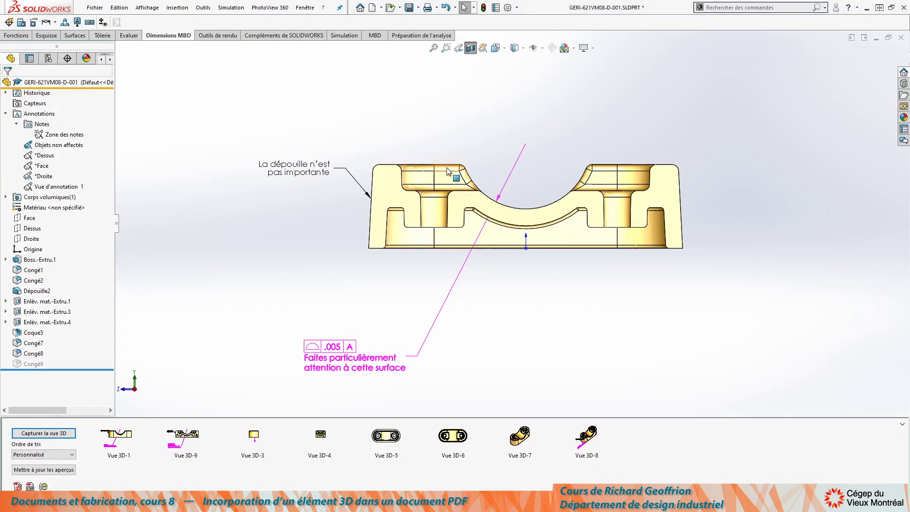
In SOLIDWORKS, rotate the part from Vue 3D-1 to an oblique view and set up saving it in Adobe PDF format as a 3D PDF.
double_click(124, 435)
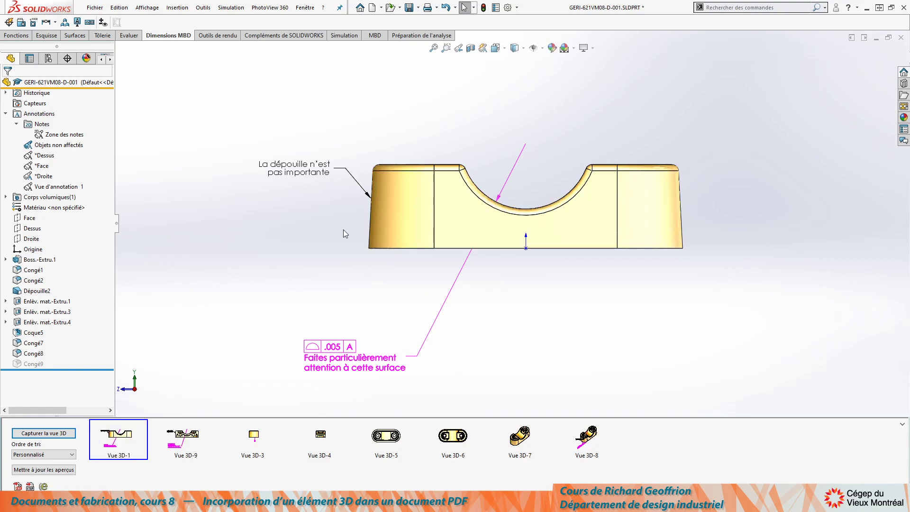
middle_drag(343, 233, 504, 251)
click(95, 8)
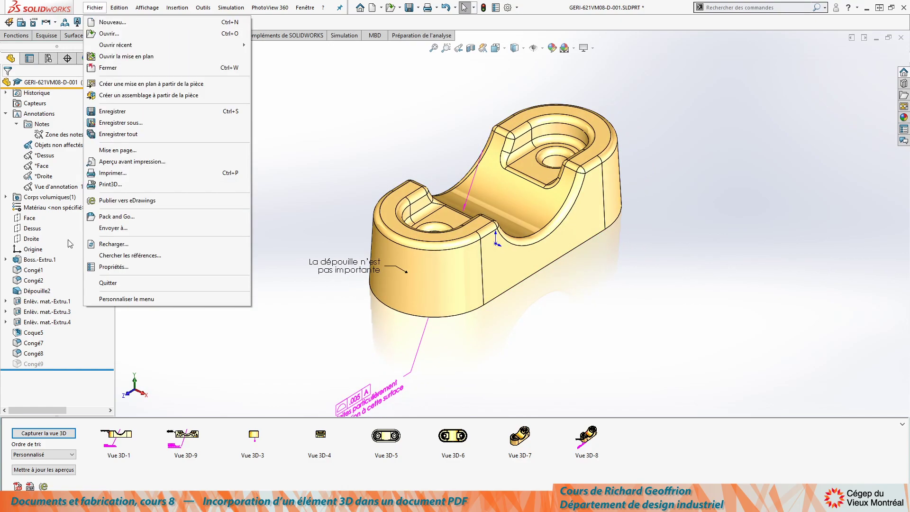
click(114, 123)
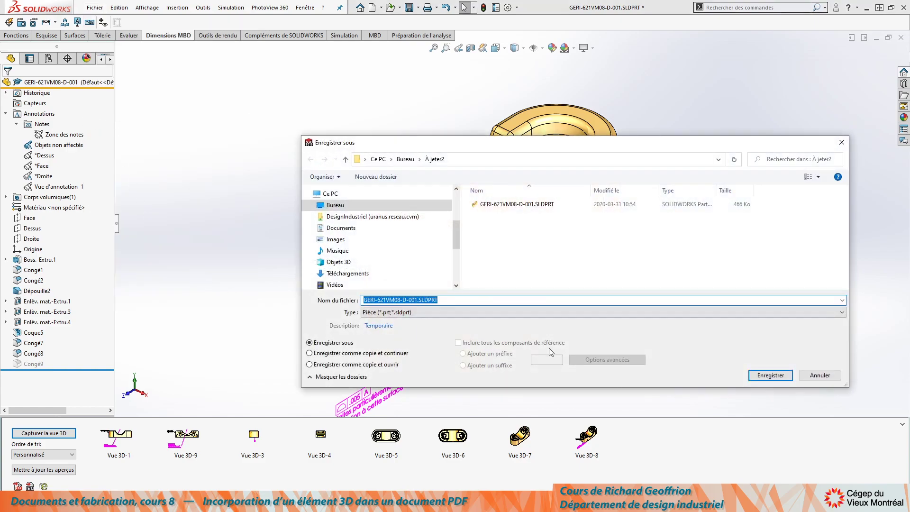
click(442, 313)
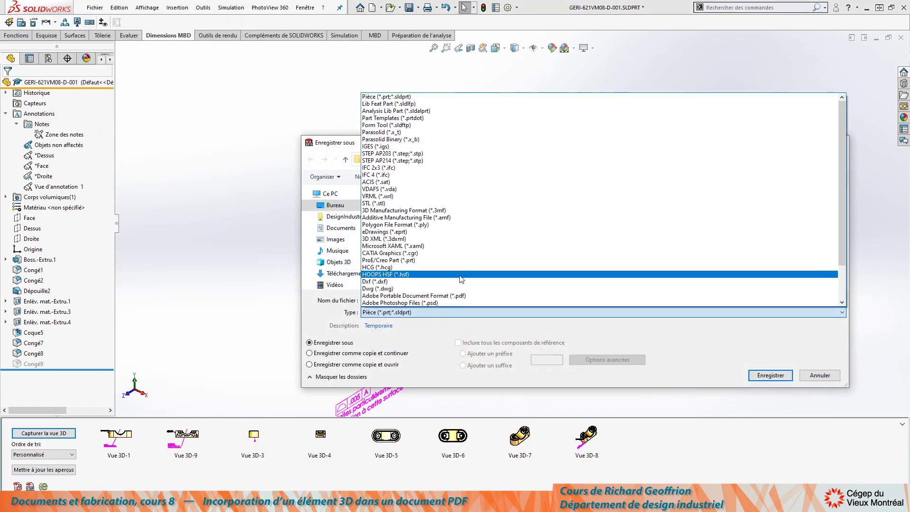
click(453, 296)
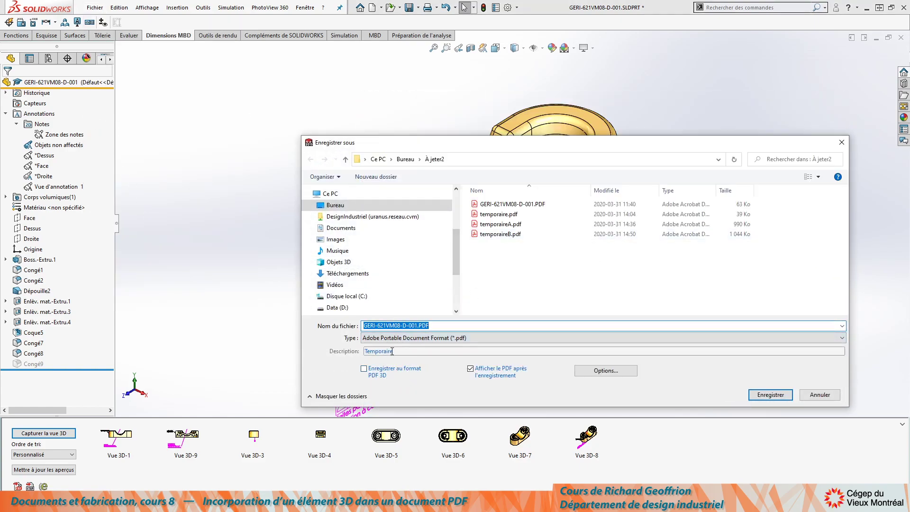
click(364, 369)
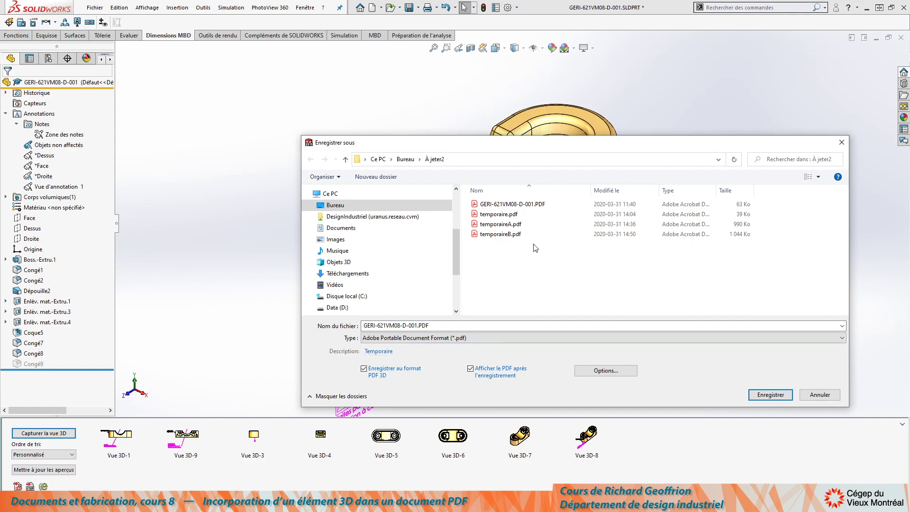
Save the 3D PDF as temporaireC.pdf in the À jeter2 folder, with the PDF displayed after saving.
click(500, 234)
click(392, 325)
click(392, 325)
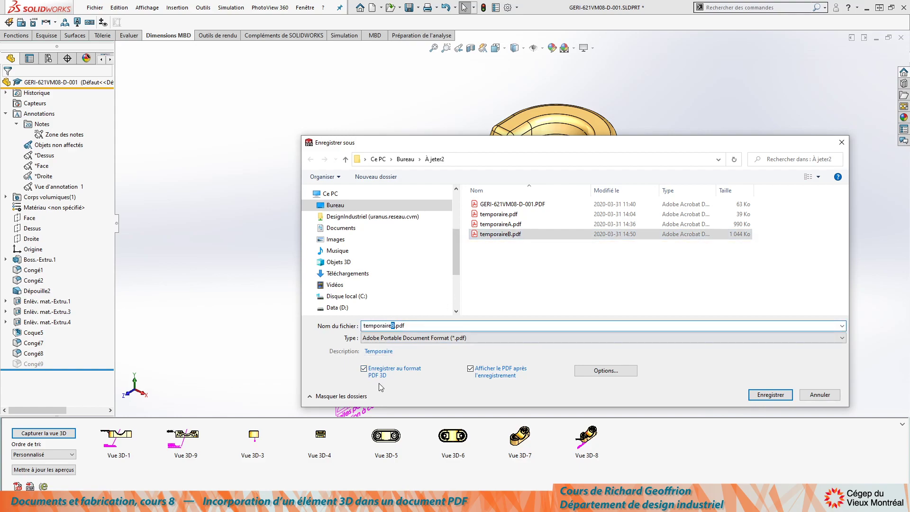
text(C)
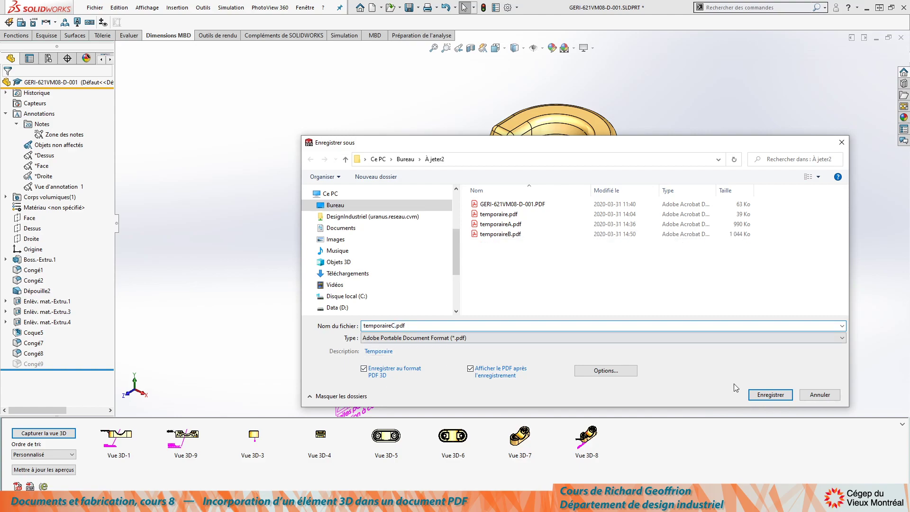
click(759, 398)
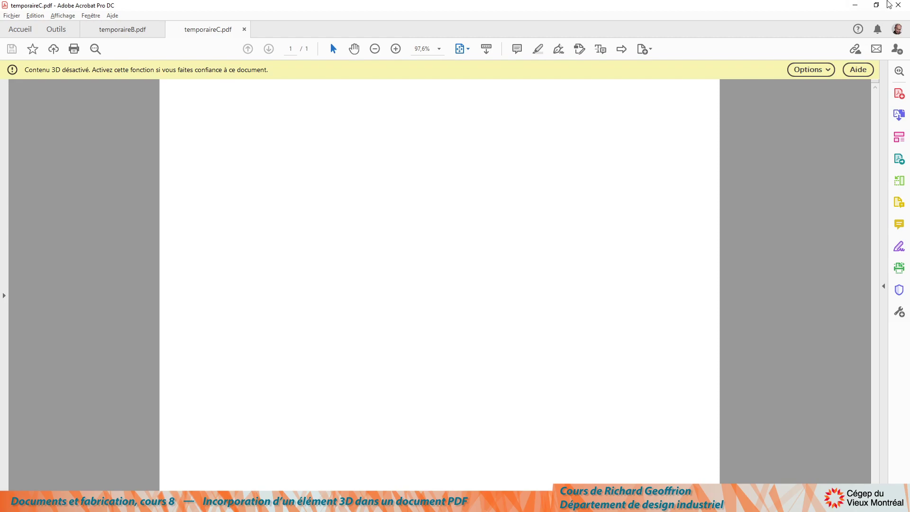
Enable the 3D content of temporaireC.pdf, activate the model and rotate it to inspect the part.
click(801, 72)
click(801, 83)
click(403, 257)
drag(430, 250, 387, 360)
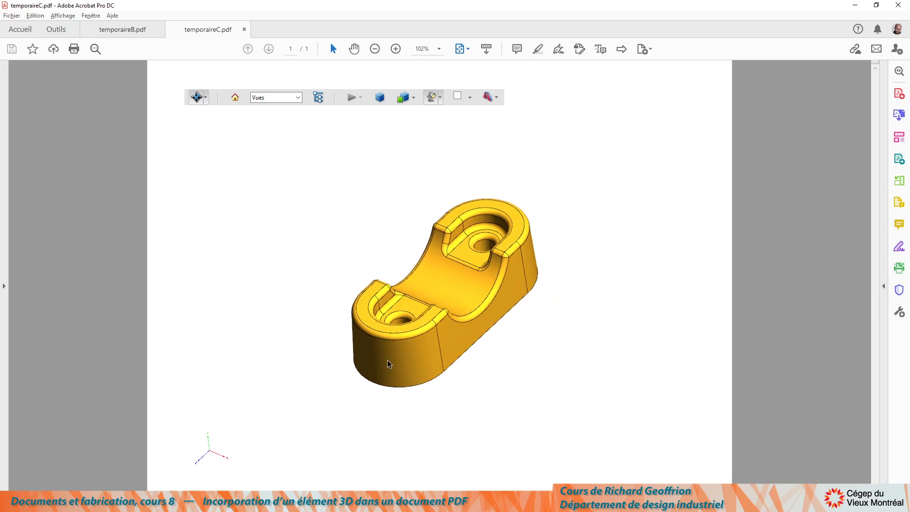
Return to temporaireB.pdf, rotate its 3D model, and restore Vue 3D-1 from the thumbnail carousel for comparison.
click(119, 35)
mouse_move(427, 222)
mouse_down()
mouse_move(410, 249)
mouse_move(464, 246)
mouse_move(455, 199)
mouse_up()
click(342, 381)
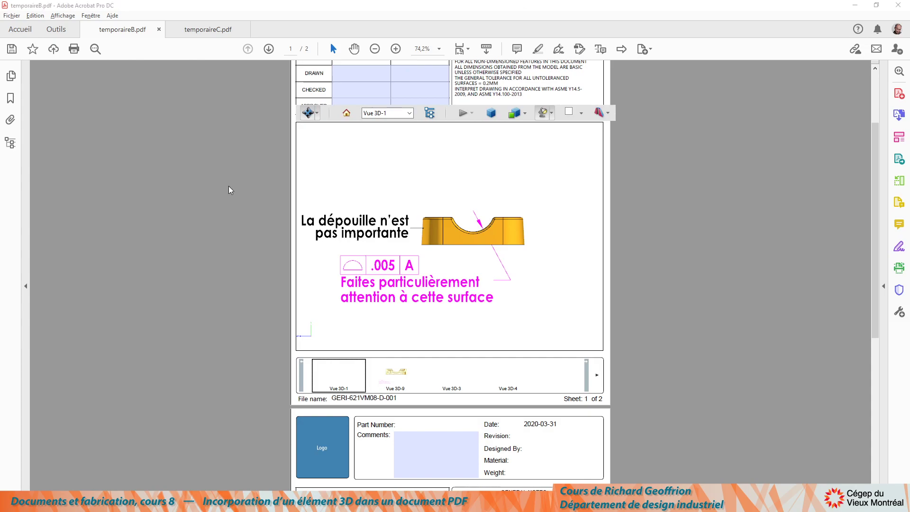
Open the earlier PDF temporaire.pdf in Acrobat.
key(ctrl+o)
double_click(224, 100)
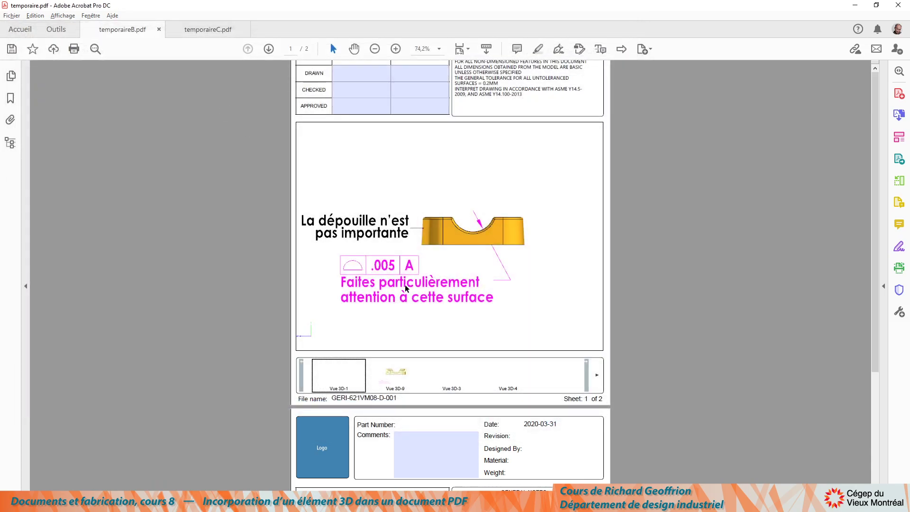